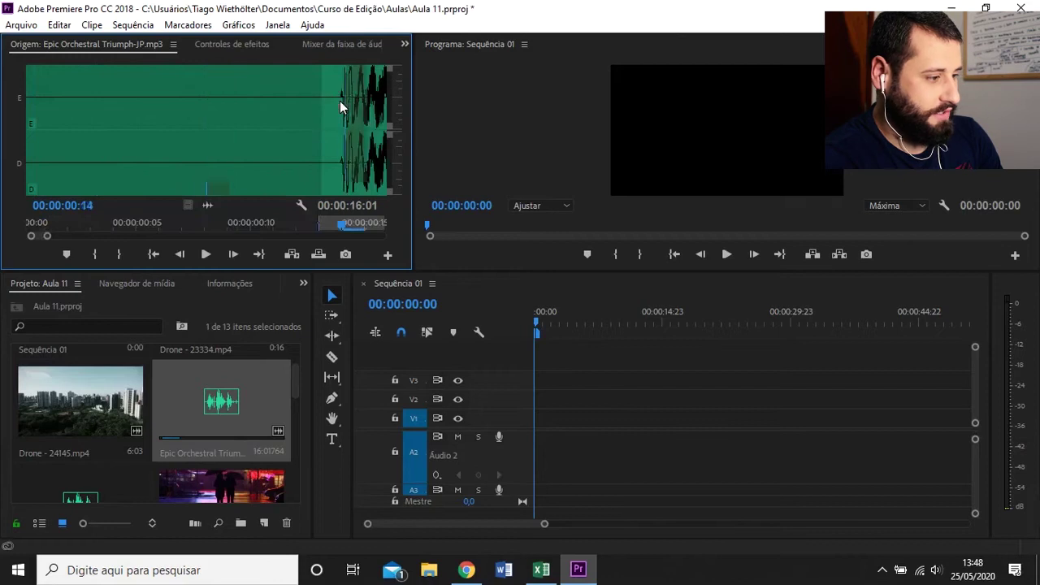
Step: Mark the In point of the Epic Orchestral Triumph source audio at 00:00:00:13
click(329, 103)
key(minus)
key(minus)
key(minus)
key(minus)
key(minus)
key(minus)
key(minus)
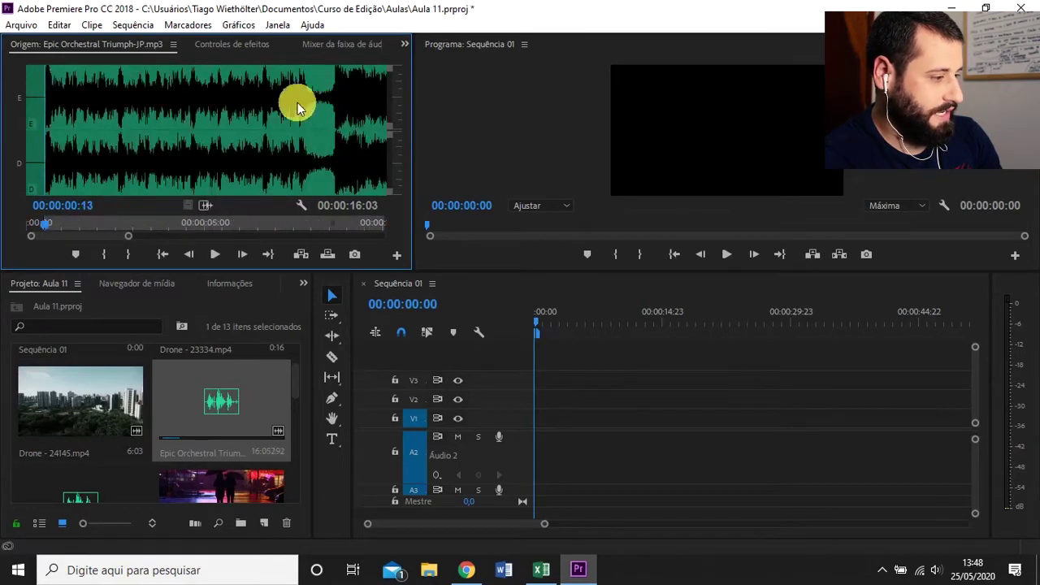
Step: Set the music source's Out point to about 00:00:16:16 and place the clip on track A2 starting at about 00:00:06:00
click(182, 104)
key(equal)
key(equal)
key(equal)
key(equal)
key(equal)
key(equal)
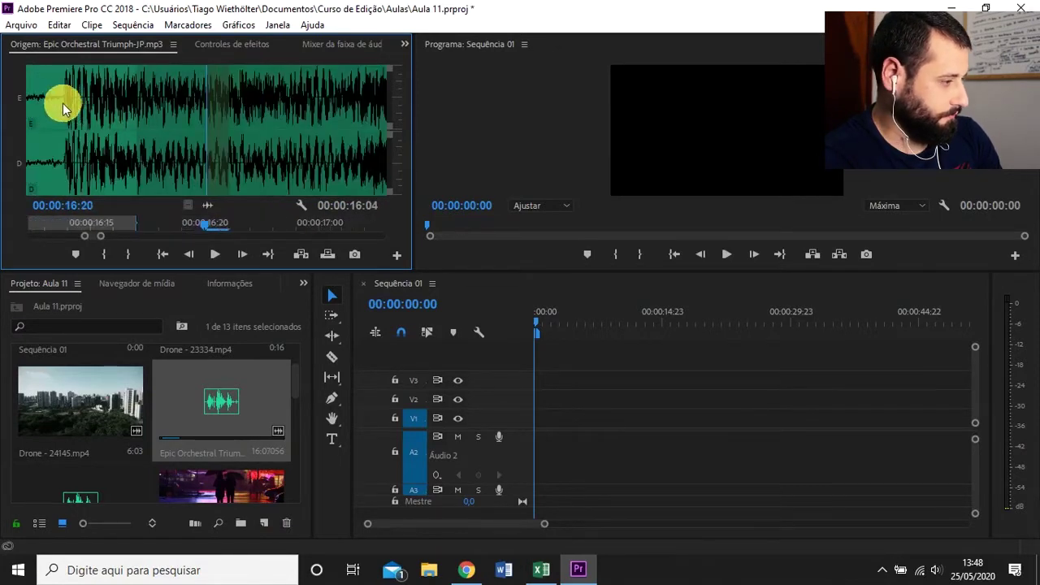
click(67, 109)
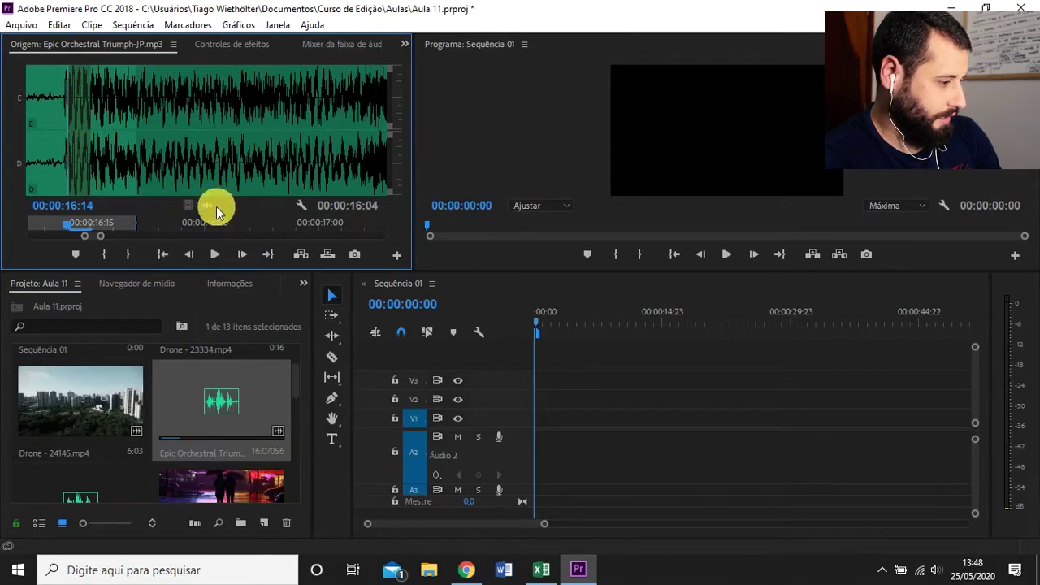
drag(600, 354, 625, 443)
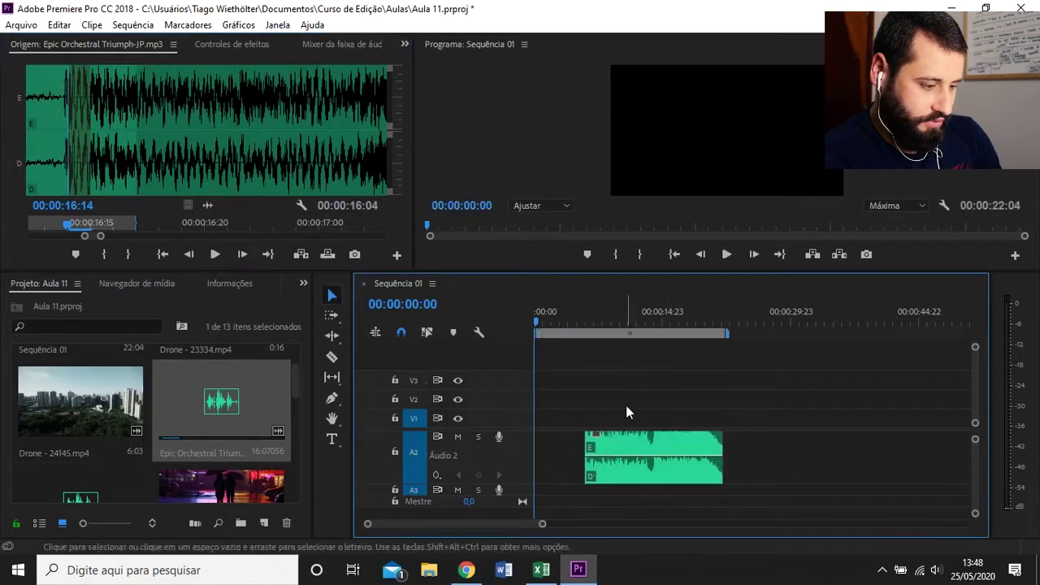
Step: Trim the start of the music clip in the sequence to about 00:00:06:02
click(564, 312)
key(=)
click(936, 329)
key(=)
drag(732, 447, 776, 452)
key(minus)
key(minus)
key(minus)
key(minus)
key(minus)
key(minus)
Step: Trim the end of the music clip to about 00:00:22:00
click(720, 311)
key(=)
key(=)
key(=)
key(=)
click(802, 326)
key(=)
key(=)
drag(864, 445, 805, 449)
key(minus)
key(minus)
key(minus)
key(minus)
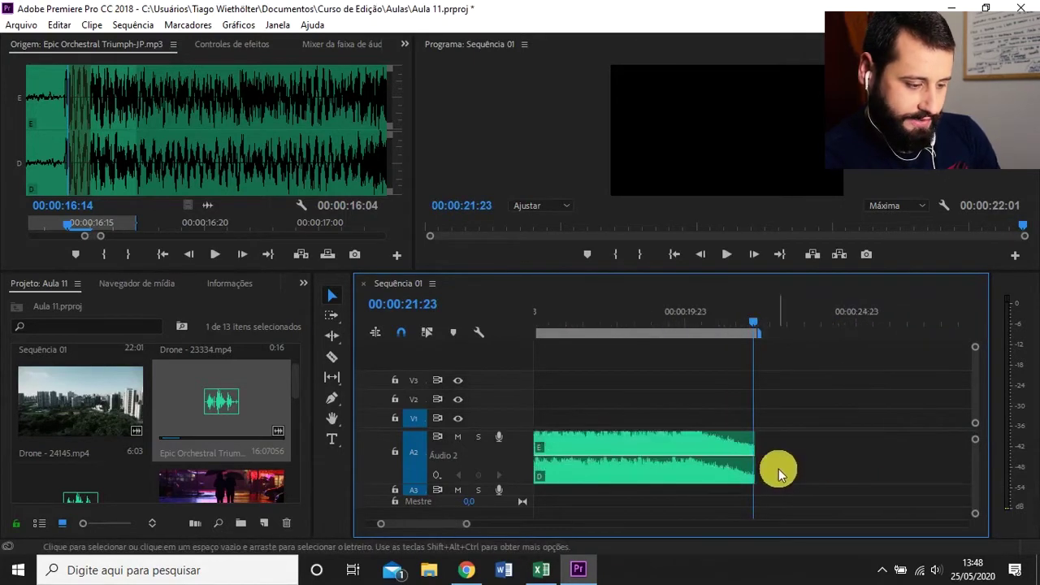
Step: Create a fade-out with the Pen tool by adding two volume keyframes near the music clip's end and lowering the last one fully
click(700, 457)
drag(752, 456, 836, 529)
click(850, 461)
key(minus)
key(minus)
key(minus)
Step: Set the music clip's audio gain to normalize all peaks to -1 dB
drag(626, 325, 559, 329)
key(equal)
key(equal)
key(equal)
key(equal)
key(equal)
key(equal)
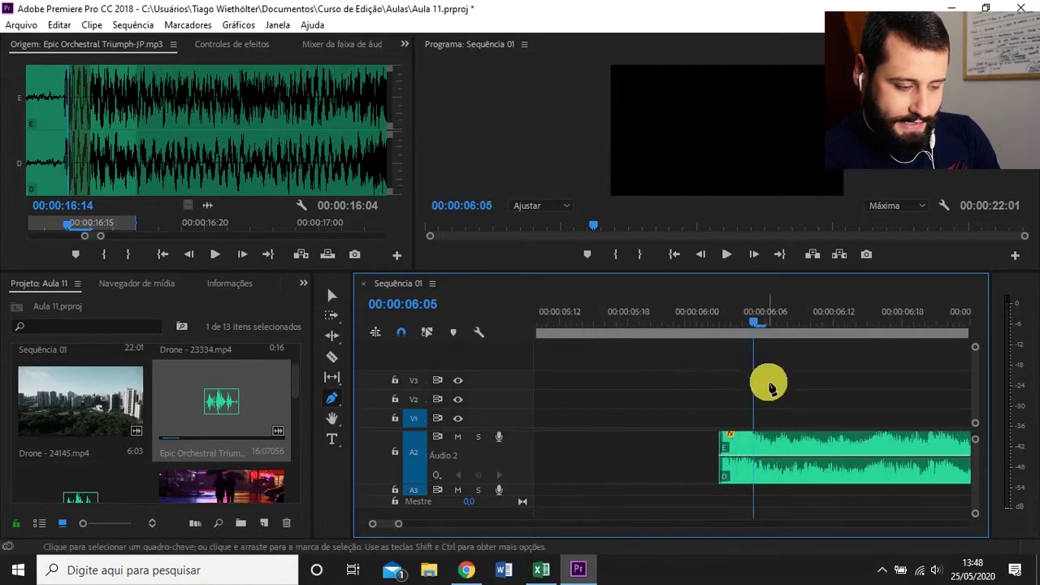
key(v)
key(minus)
key(minus)
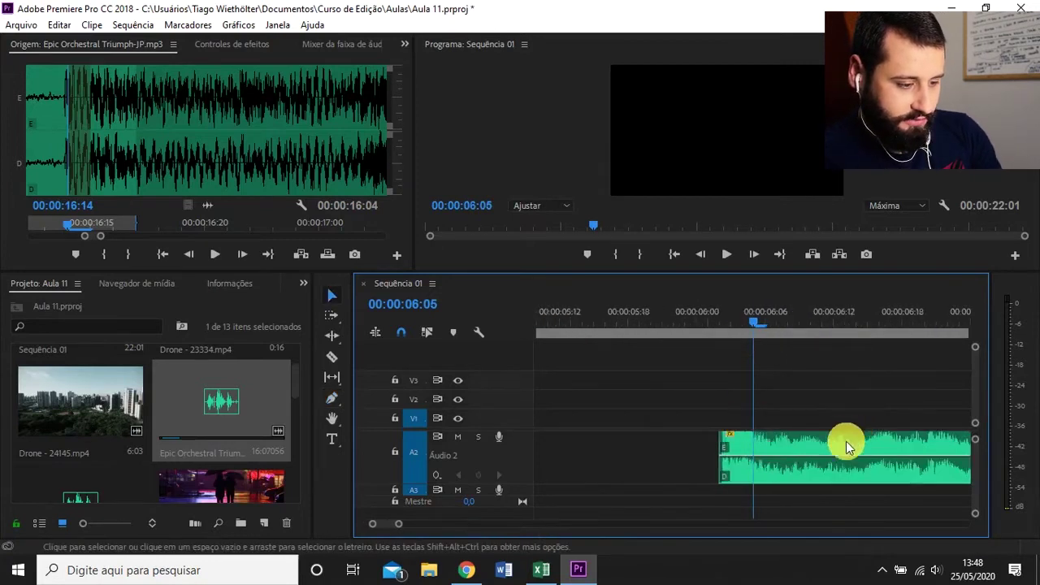
click(798, 450)
right_click(798, 455)
click(853, 434)
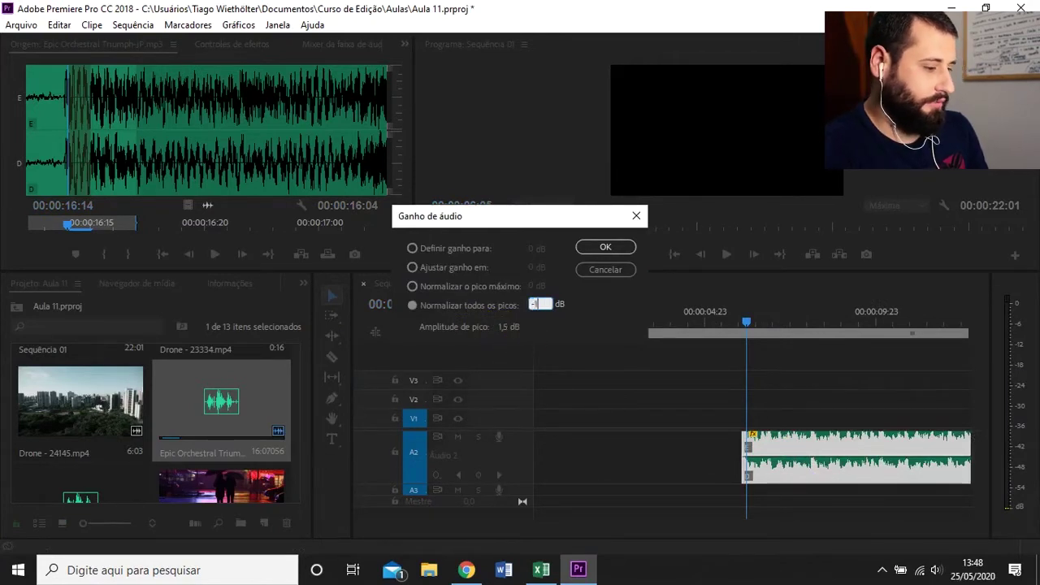
click(605, 247)
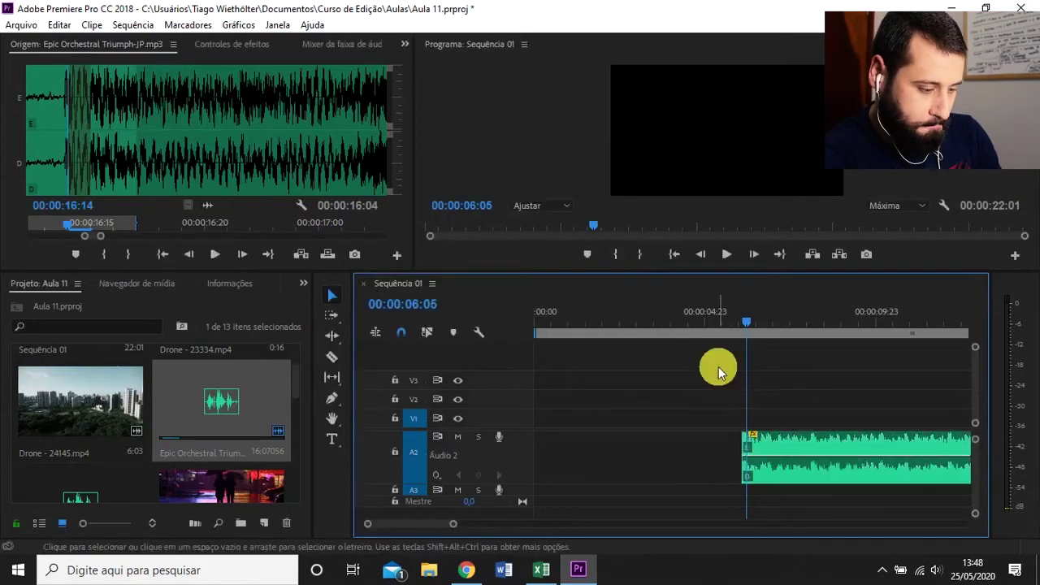
Step: Load Seoul - 21118.mp4 as the source clip and mark its In point at about 00:00:00:06
key(minus)
key(minus)
drag(595, 329, 493, 336)
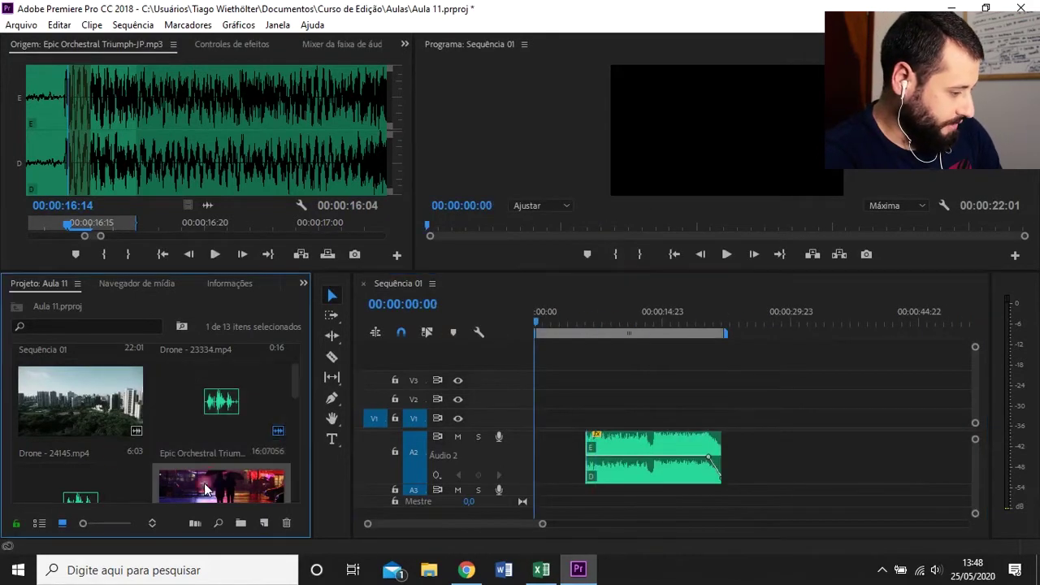
scroll(205, 482, down, 2)
double_click(101, 404)
click(82, 183)
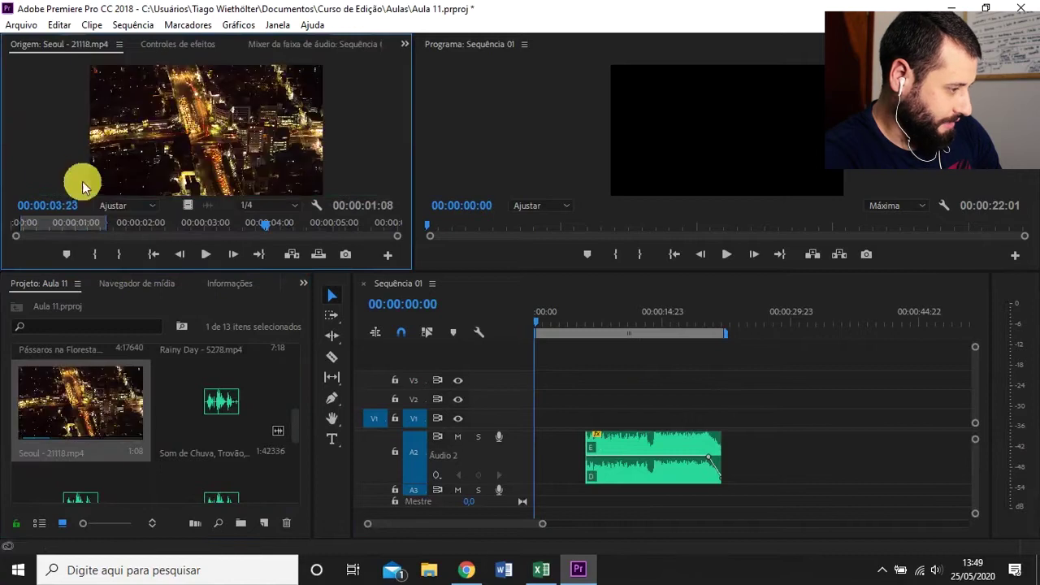
click(20, 224)
drag(16, 236, 155, 238)
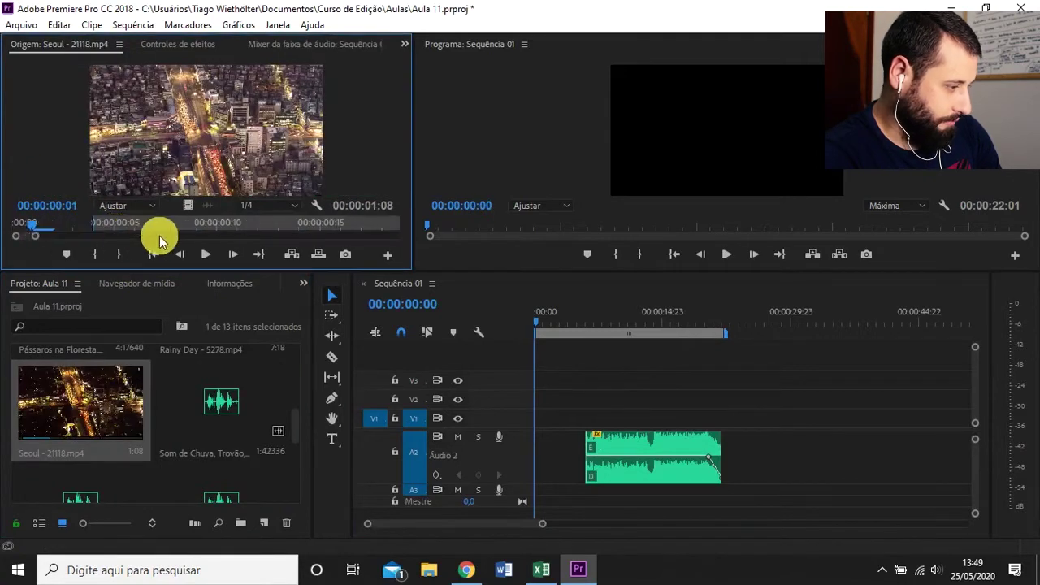
click(145, 223)
click(97, 256)
drag(35, 236, 397, 237)
drag(93, 221, 113, 227)
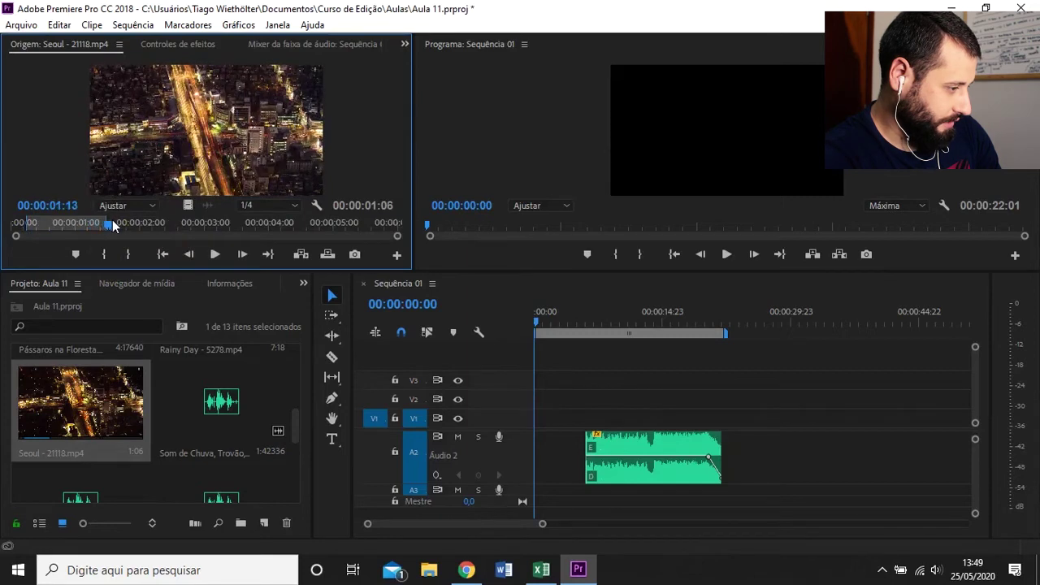
Step: Place the Seoul clip at the start of track V1 and extend its end to about 00:00:02:12
drag(540, 416, 537, 417)
click(549, 334)
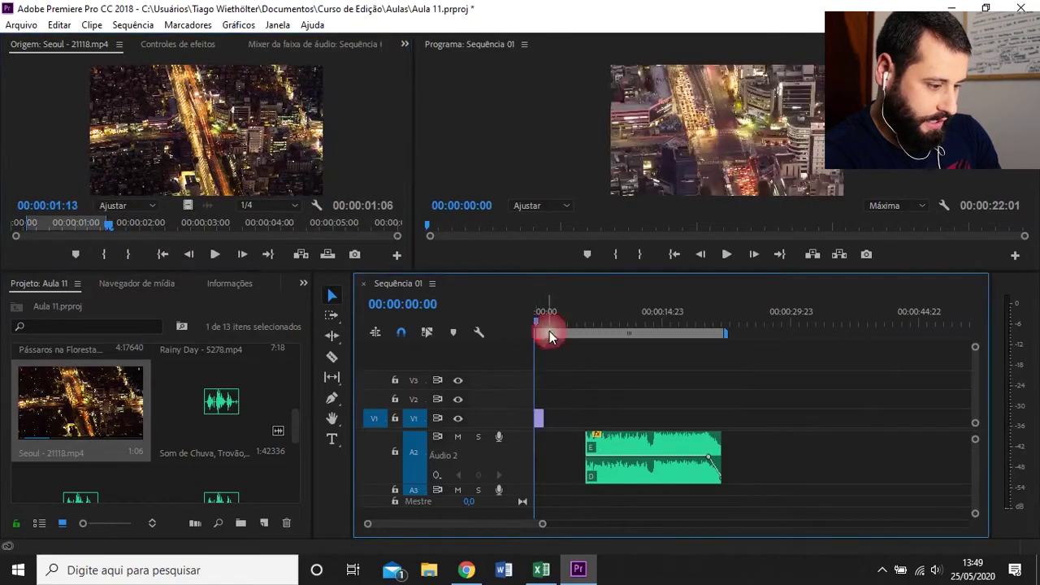
key(equal)
key(equal)
key(equal)
drag(618, 417, 707, 420)
key(minus)
key(minus)
key(equal)
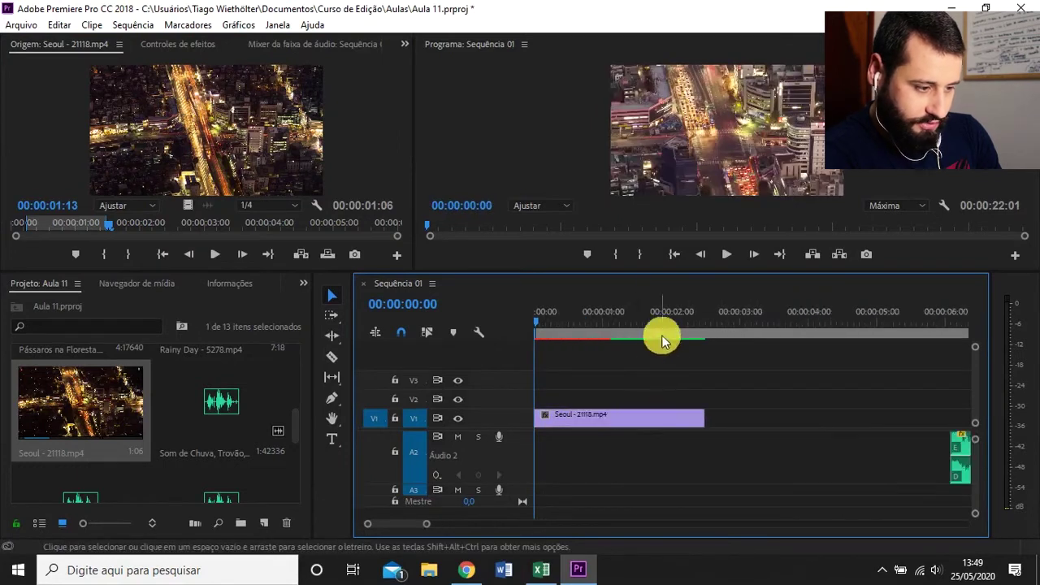
Step: Load Rainy Day - 5278.mp4, re-mark its In point and its Out point at 00:00:26:12, and append it after the Seoul clip on V1
click(692, 327)
key(equal)
key(minus)
key(minus)
key(minus)
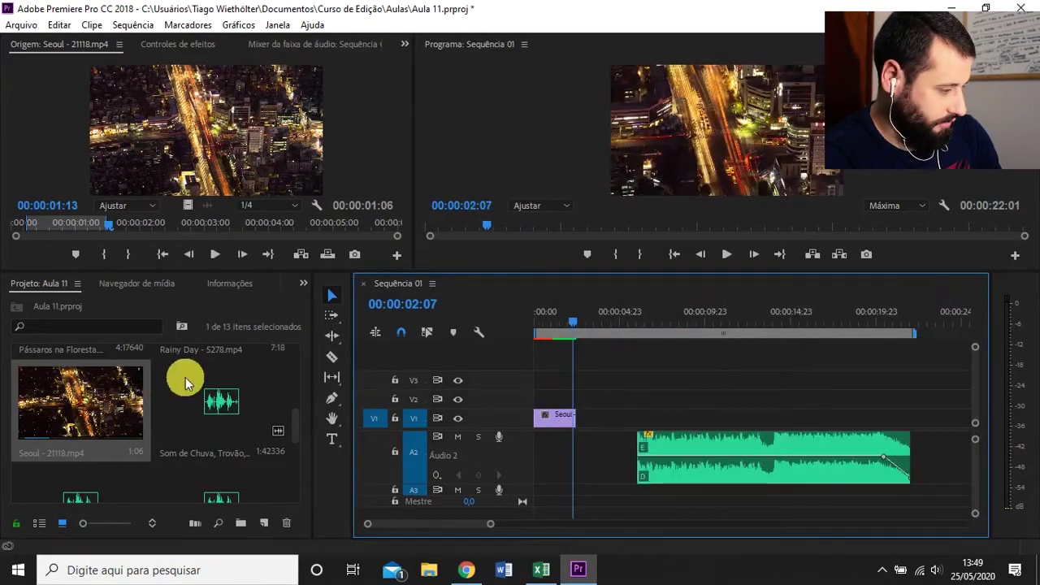
scroll(174, 423, up, 1)
double_click(248, 397)
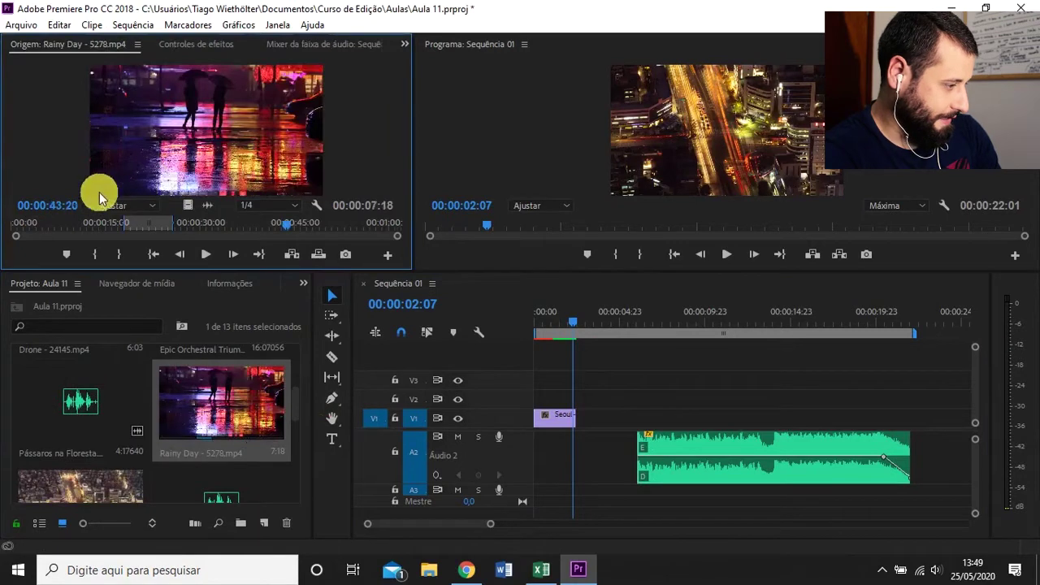
drag(155, 219, 592, 426)
click(93, 262)
click(132, 255)
click(708, 420)
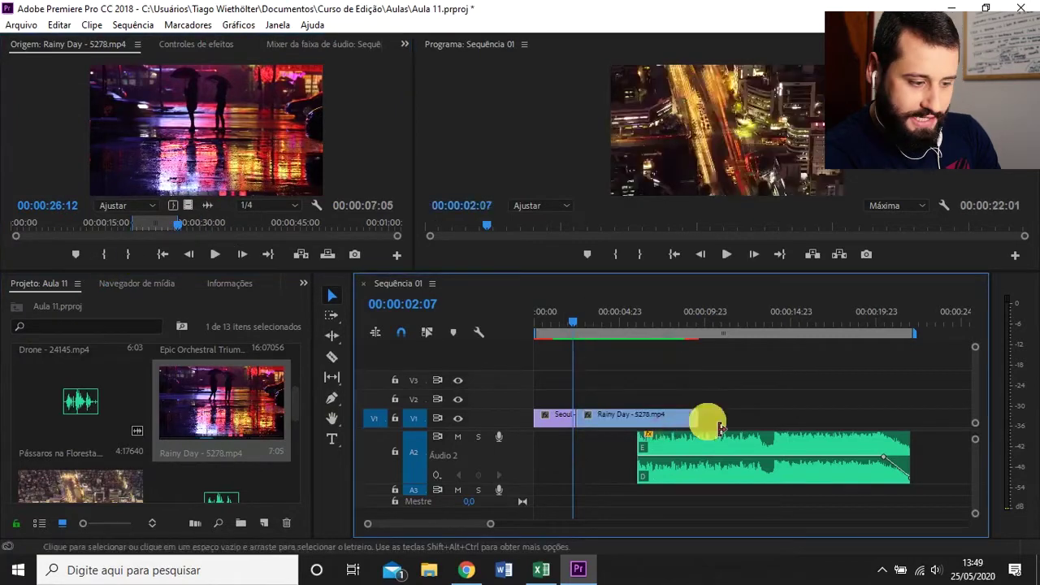
Step: Move the music clip so that it starts where the Rainy Day clip ends
drag(806, 406, 790, 501)
drag(754, 448, 819, 451)
Step: Trim the end of the Rainy Day clip to 00:00:09:11 and move the music clip back to meet it
click(697, 322)
key(=)
key(=)
key(=)
key(=)
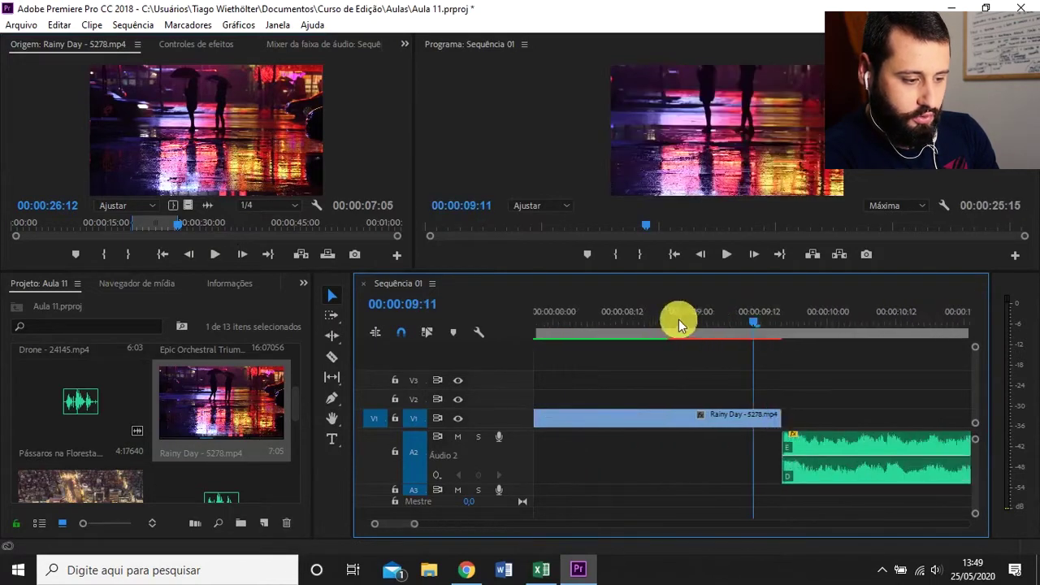
drag(808, 417, 752, 417)
drag(885, 444, 840, 445)
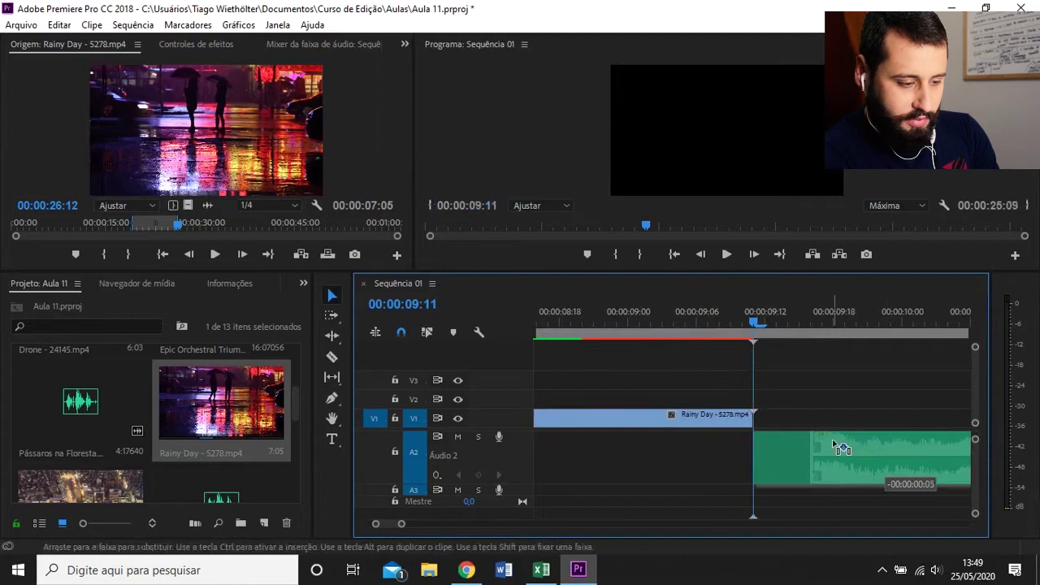
scroll(642, 366, down, 6)
key(Home)
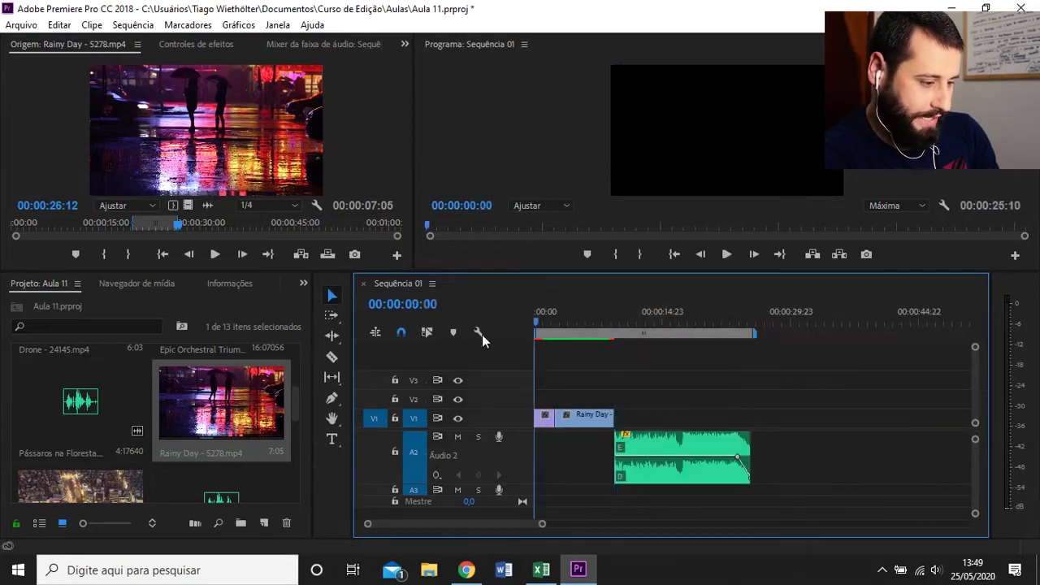
Step: Load the Som De Cidade em Movimento sound effect as the source and mark its Out point at 00:00:52:08
scroll(654, 378, up, 4)
click(576, 321)
drag(575, 322, 520, 323)
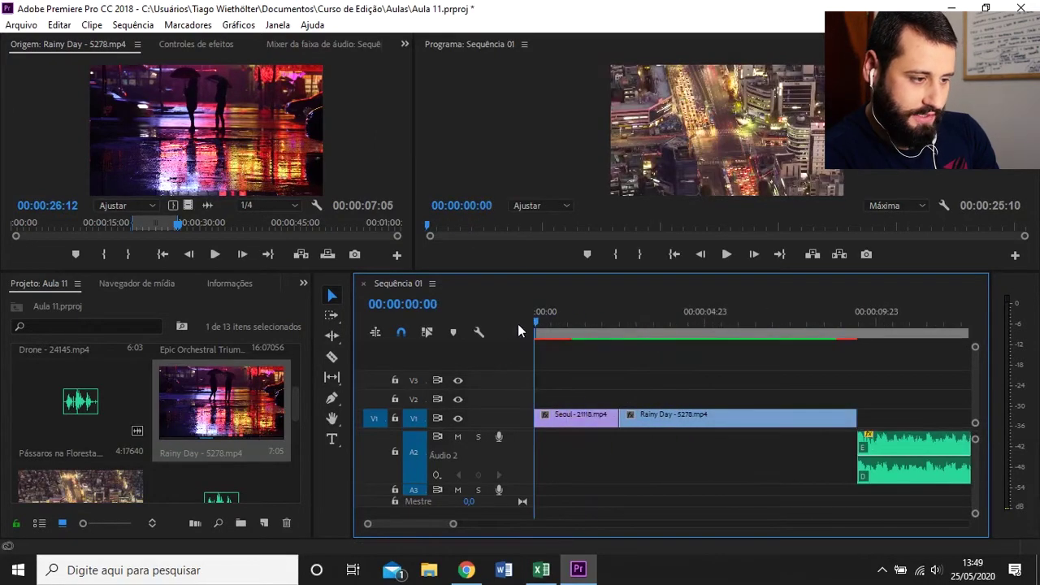
click(54, 443)
scroll(79, 455, down, 2)
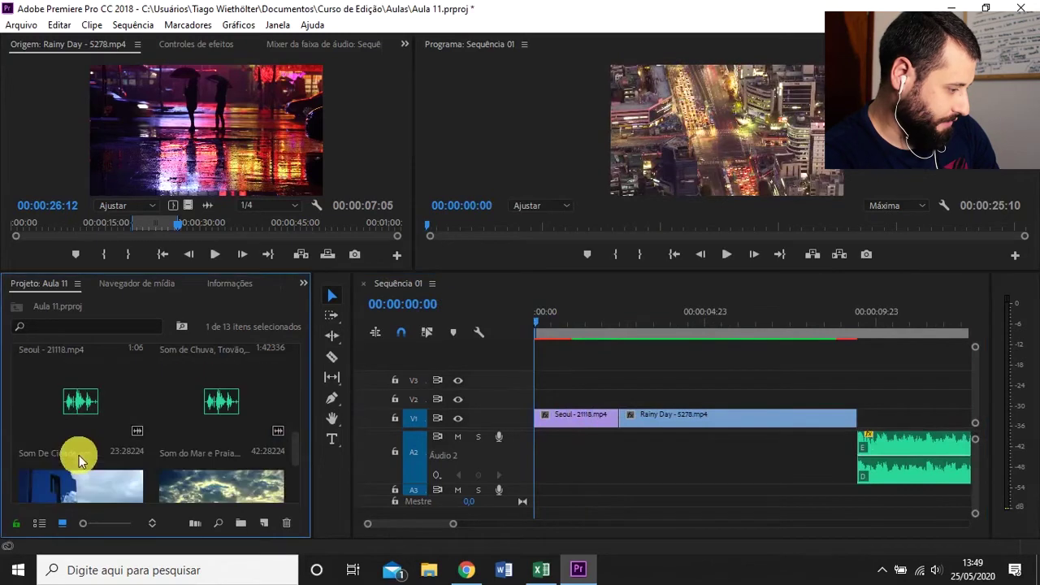
double_click(89, 411)
click(183, 130)
key(minus)
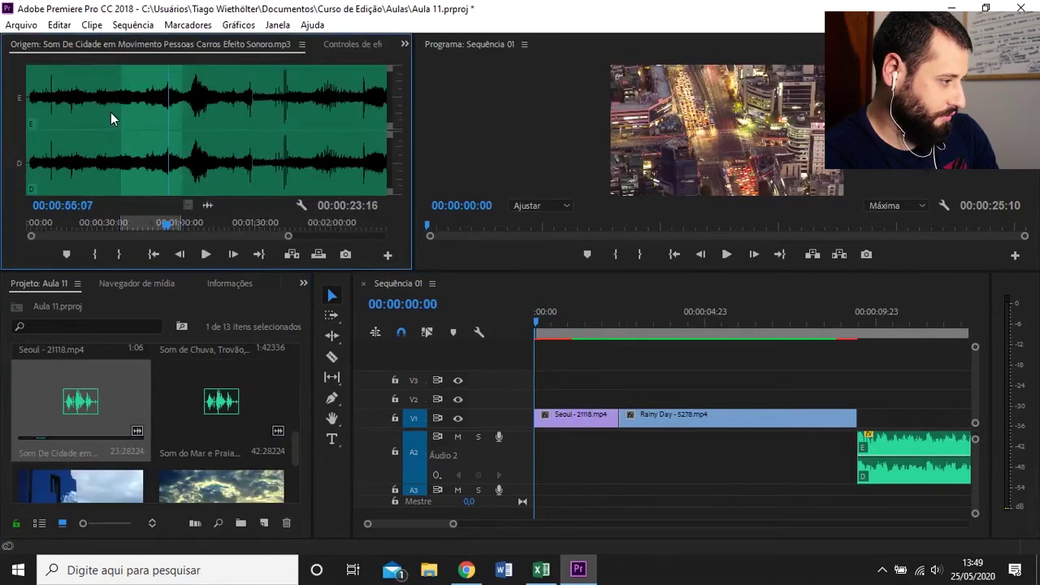
click(122, 254)
Step: Place the city sound at the start of audio track A1 and trim its end to about 6 seconds
drag(208, 208, 213, 215)
drag(644, 507, 541, 494)
key(minus)
drag(663, 490, 585, 491)
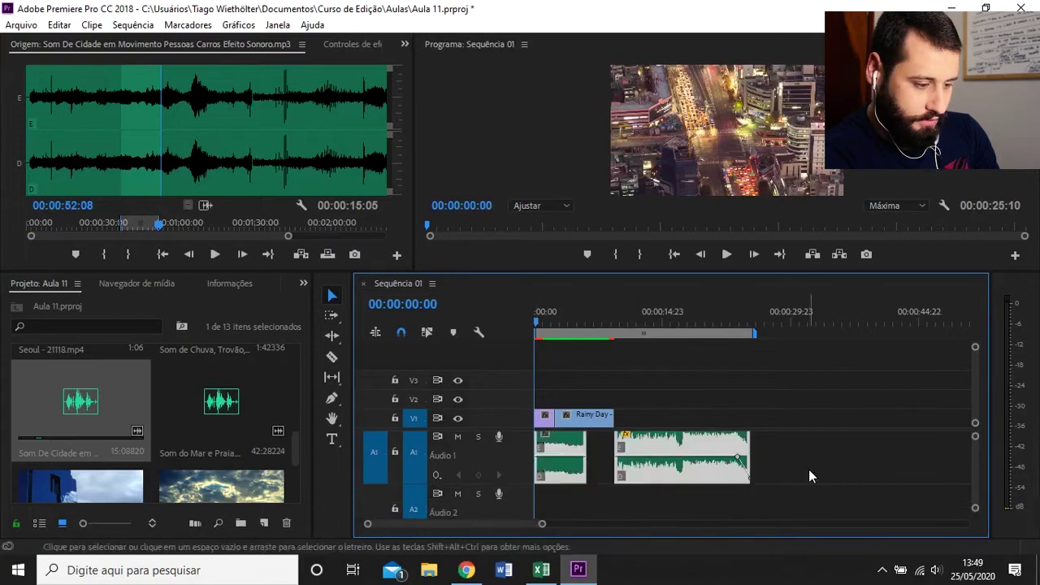
click(557, 380)
click(553, 323)
drag(551, 325, 530, 338)
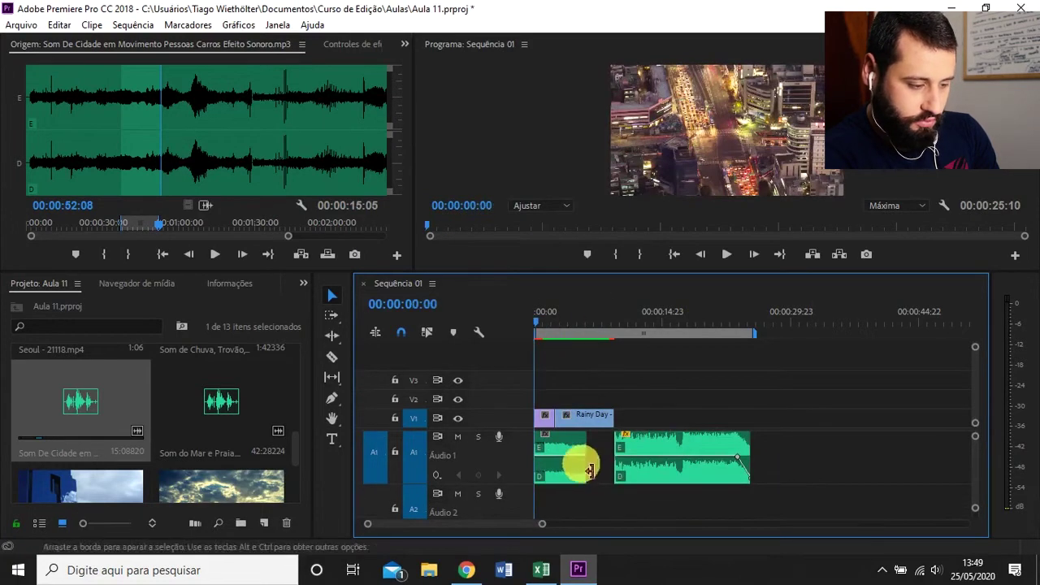
Step: Trim the end of the city sound to line up with the end of the Seoul clip
drag(974, 461, 971, 464)
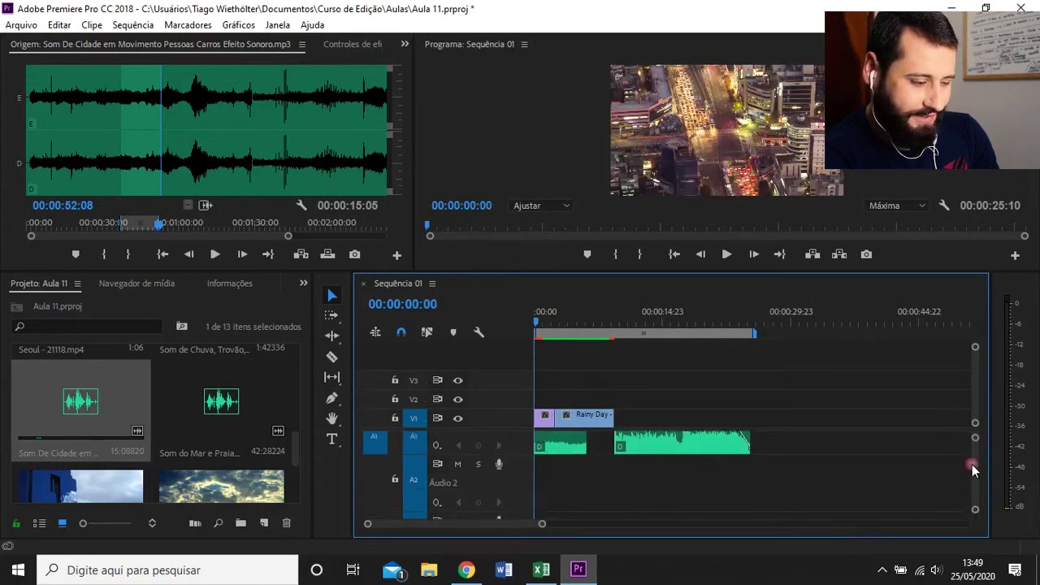
key(equal)
key(equal)
key(equal)
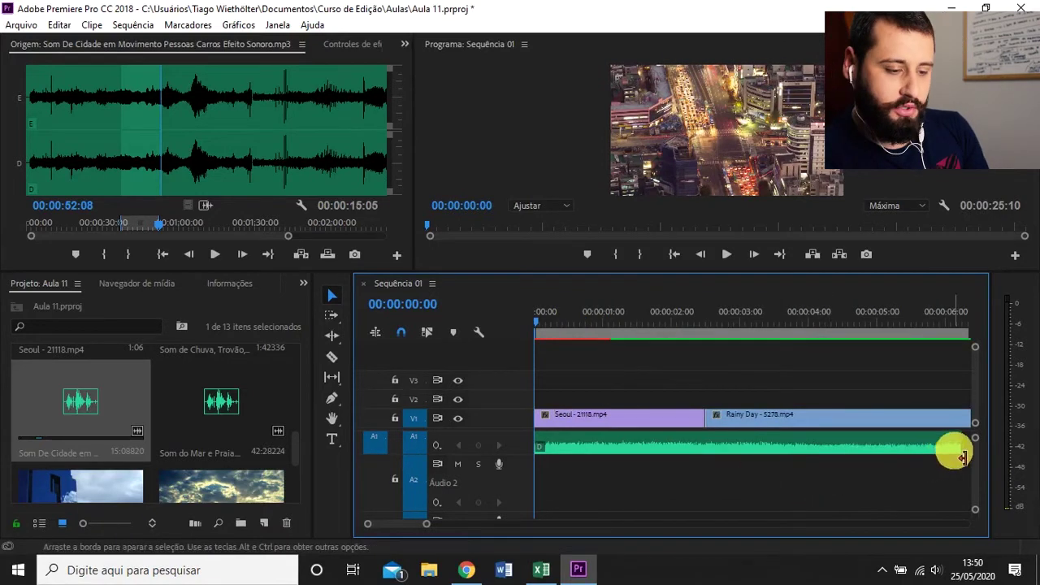
drag(967, 453, 852, 439)
drag(771, 434, 707, 438)
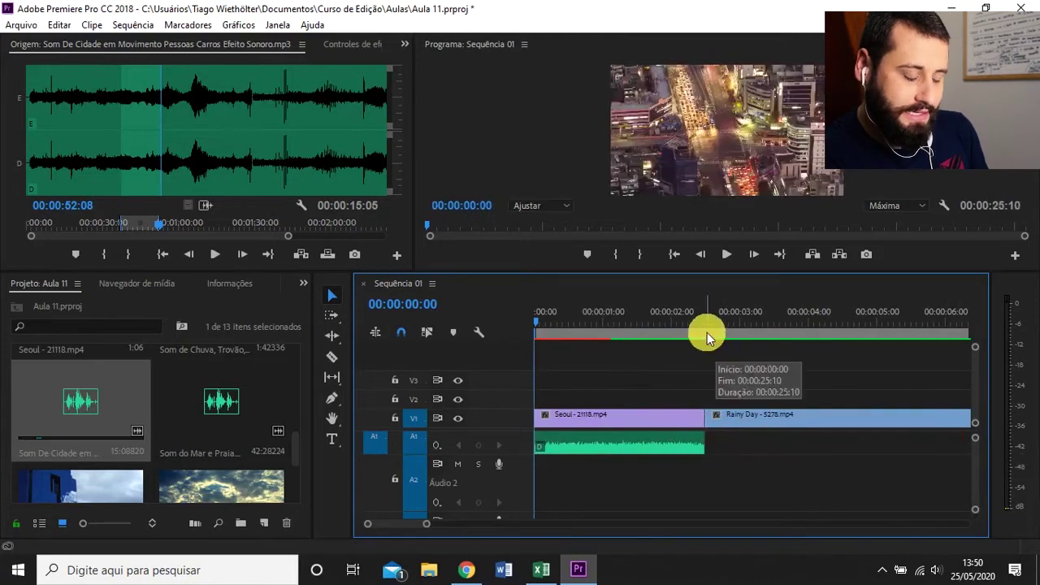
Step: Extend the end of the city sound under the Rainy Day clip to about 00:00:04:00
drag(650, 316, 714, 325)
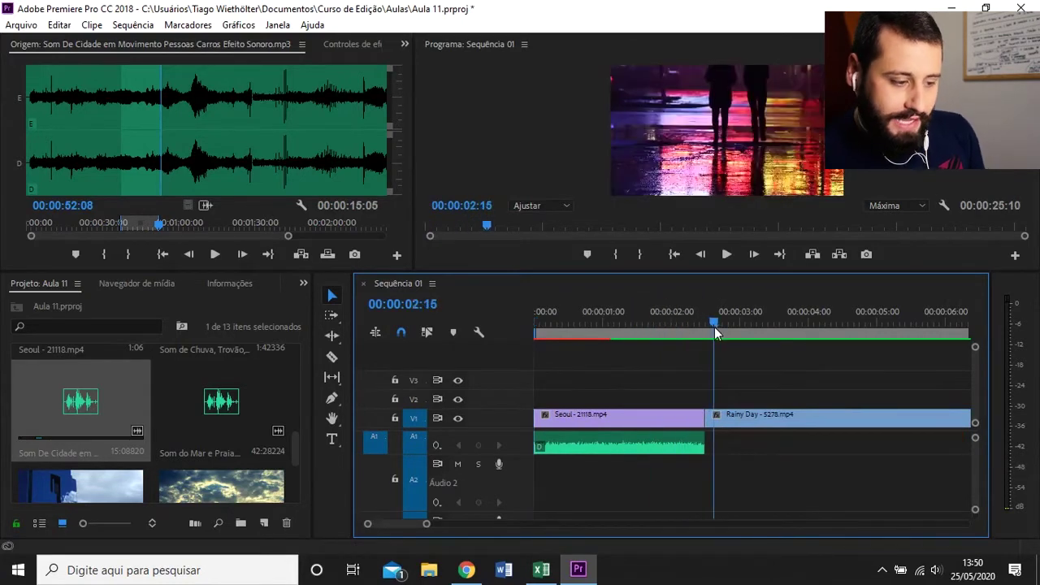
key(Left)
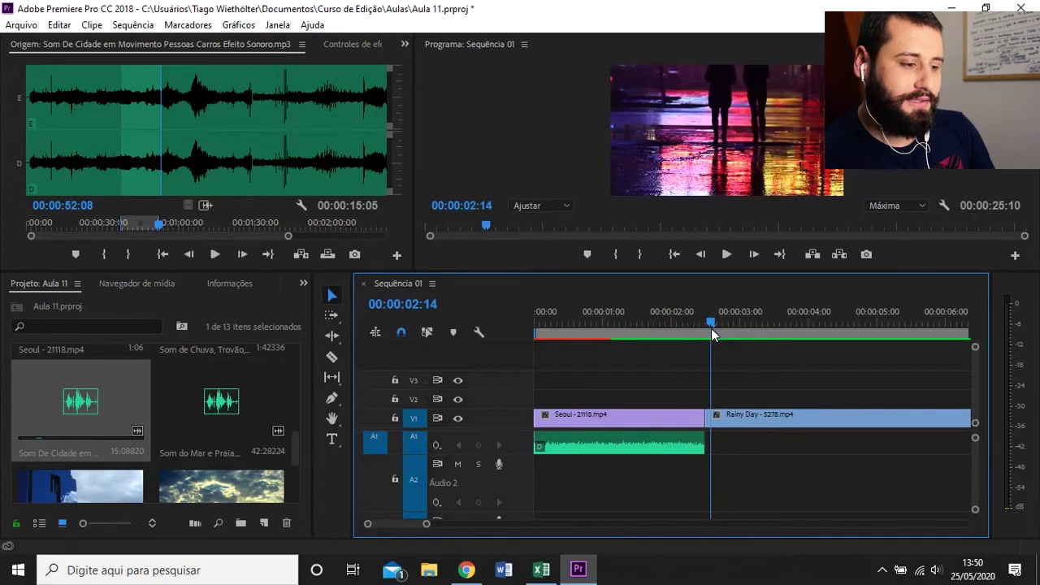
key(Left)
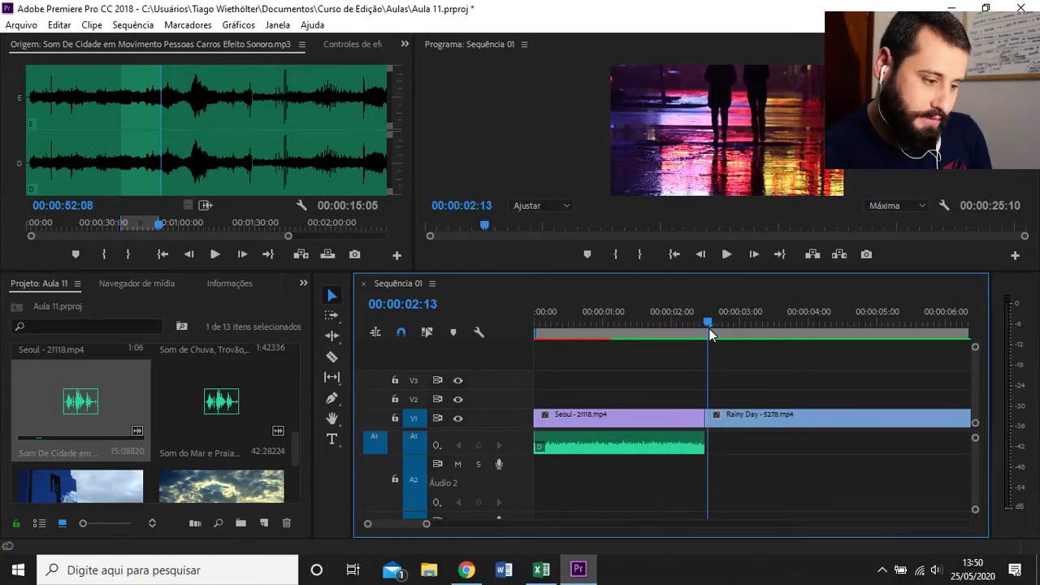
click(640, 320)
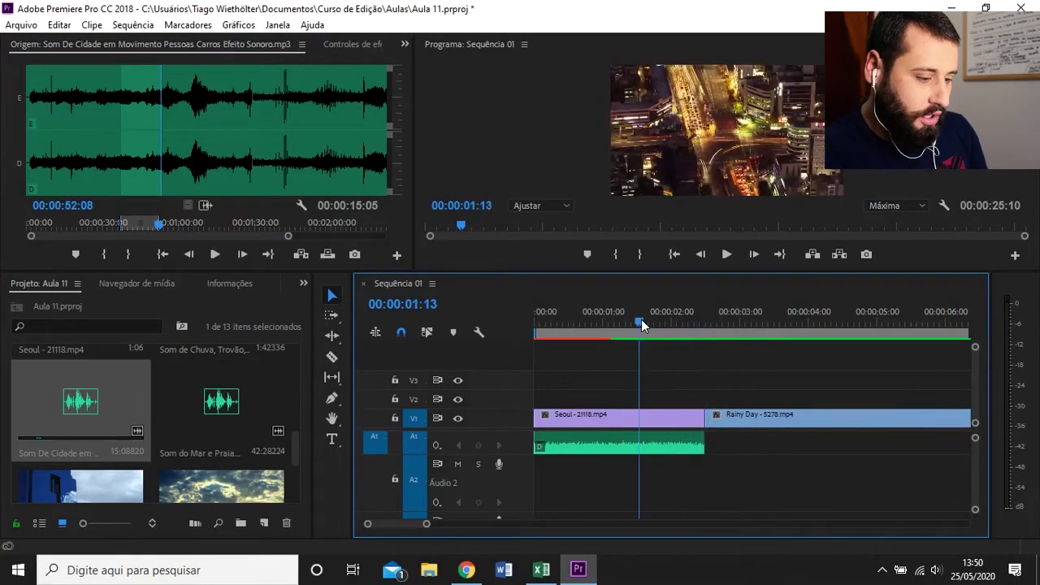
click(691, 453)
drag(708, 446, 745, 446)
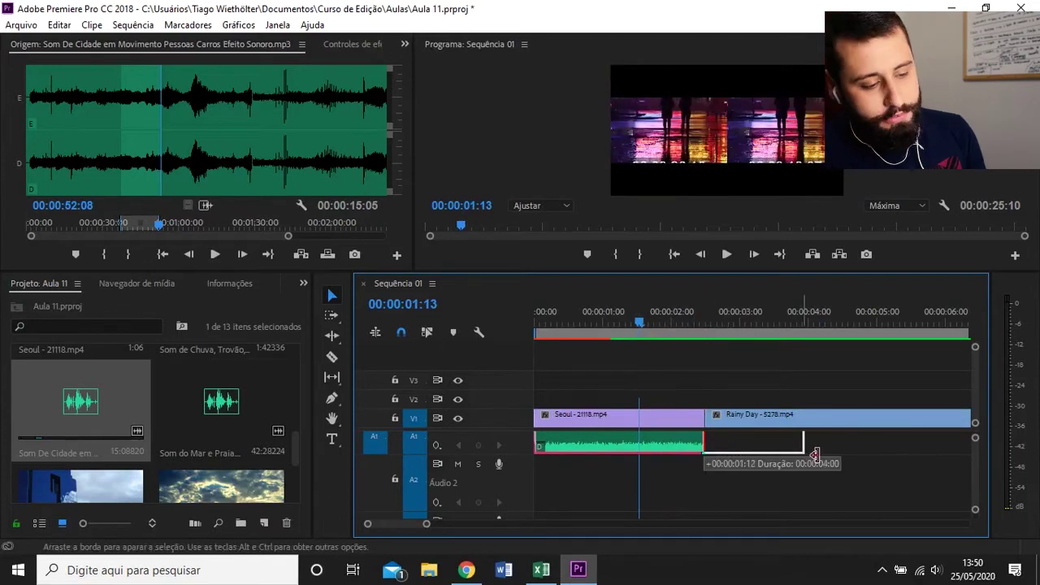
drag(814, 454, 814, 455)
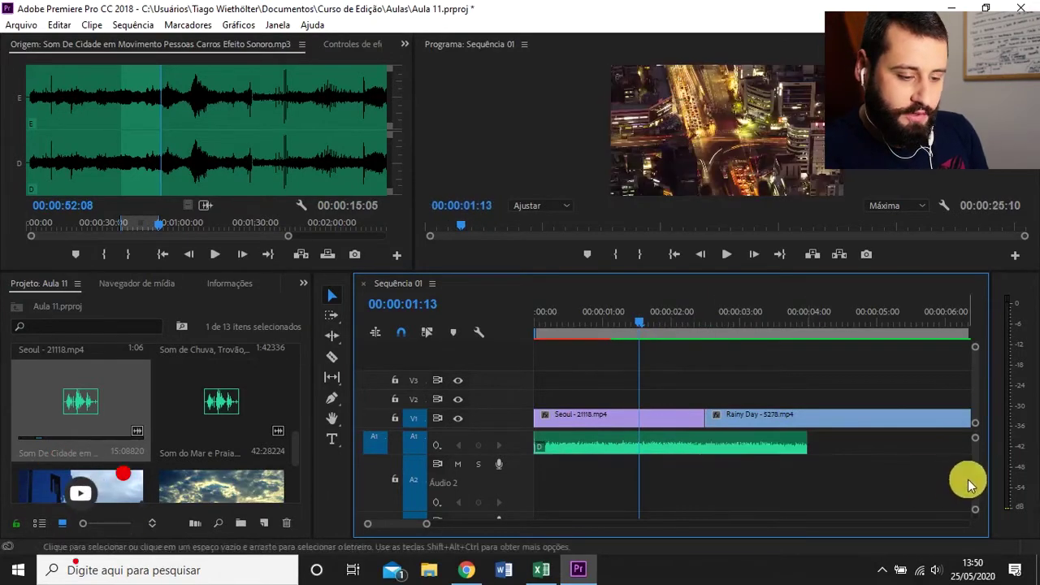
Step: Fade out the end of the city sound on A1 with Pen tool volume keyframes, starting just before the Seoul clip ends
scroll(974, 474, up, 3)
key(p)
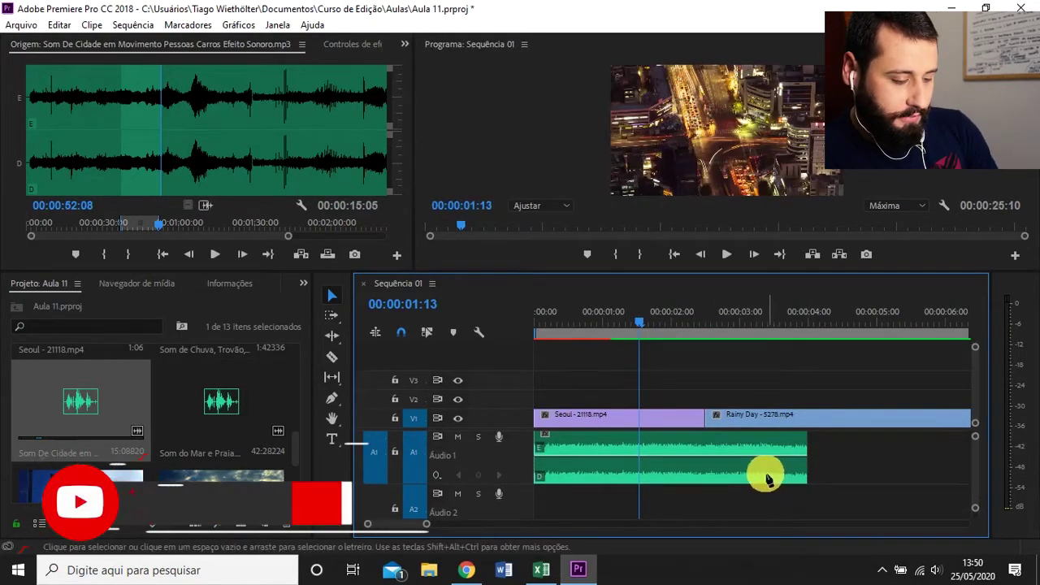
click(690, 456)
drag(712, 458, 807, 479)
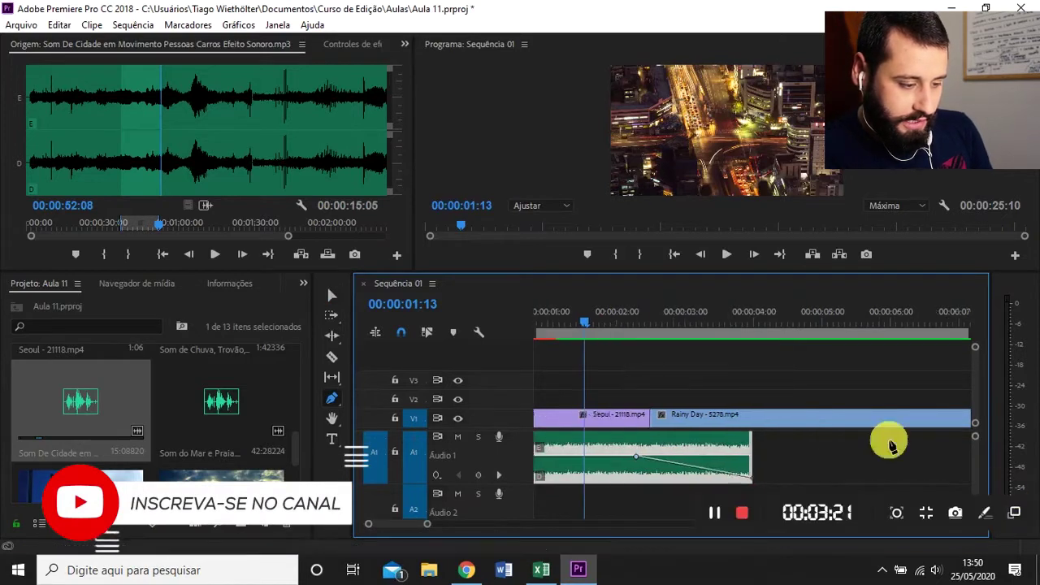
drag(635, 328, 734, 334)
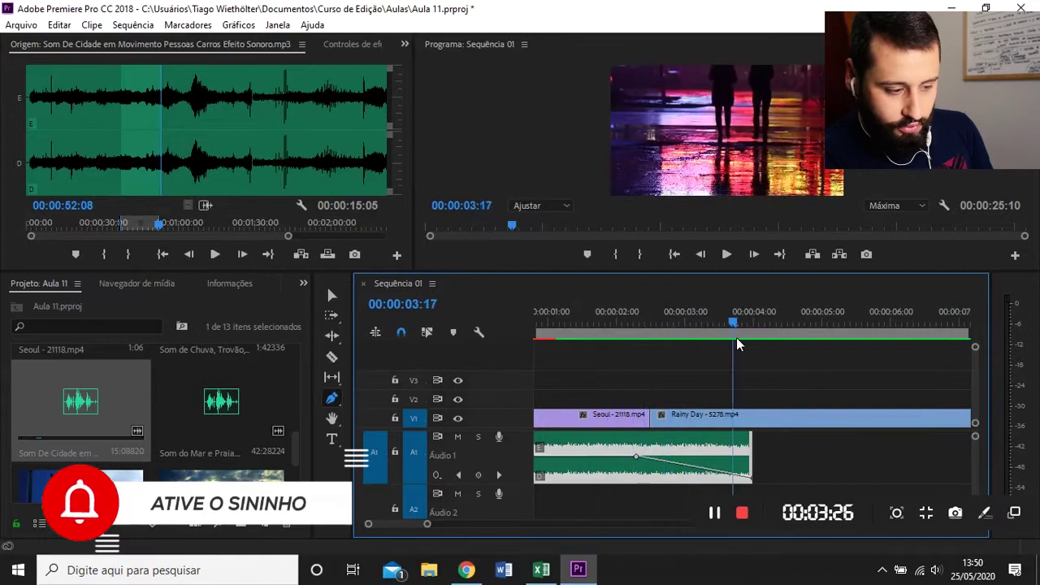
key(v)
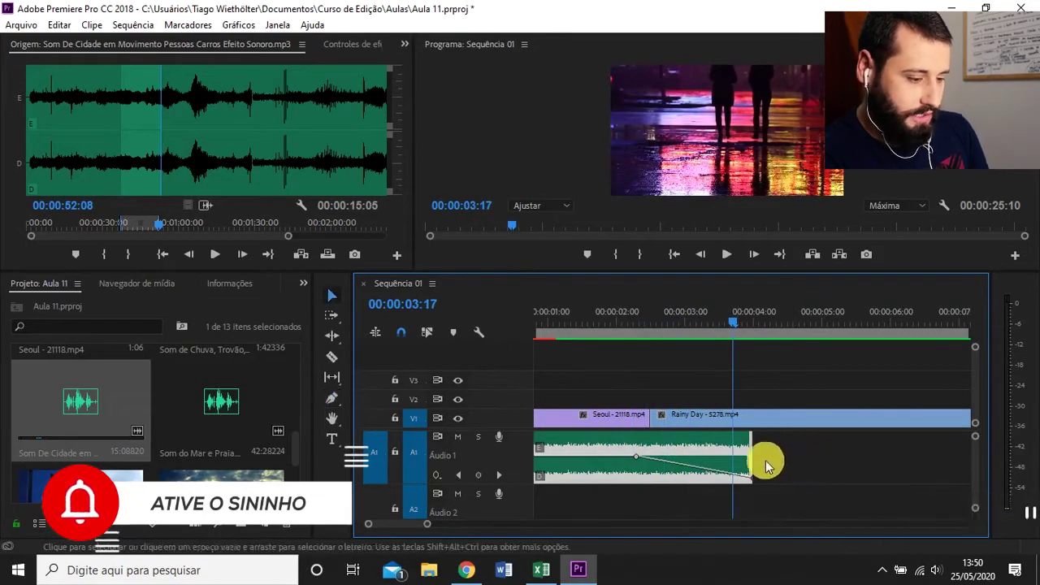
scroll(974, 467, down, 1)
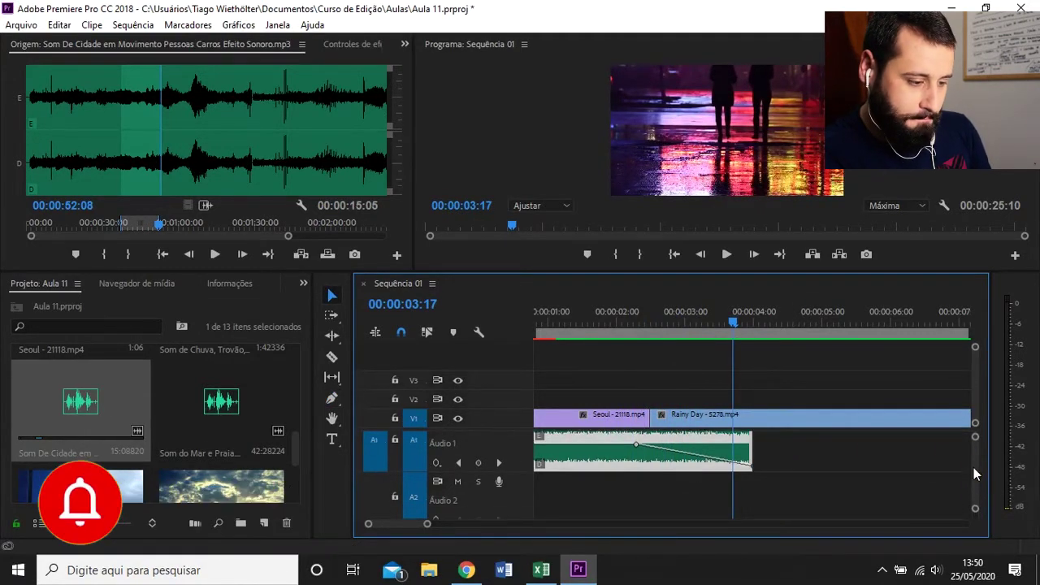
Step: Load the Som de Chuva, Trovão, Tempestade sound effect as the source and mark its In point at 00:00:09:14
click(210, 400)
scroll(270, 422, up, 1)
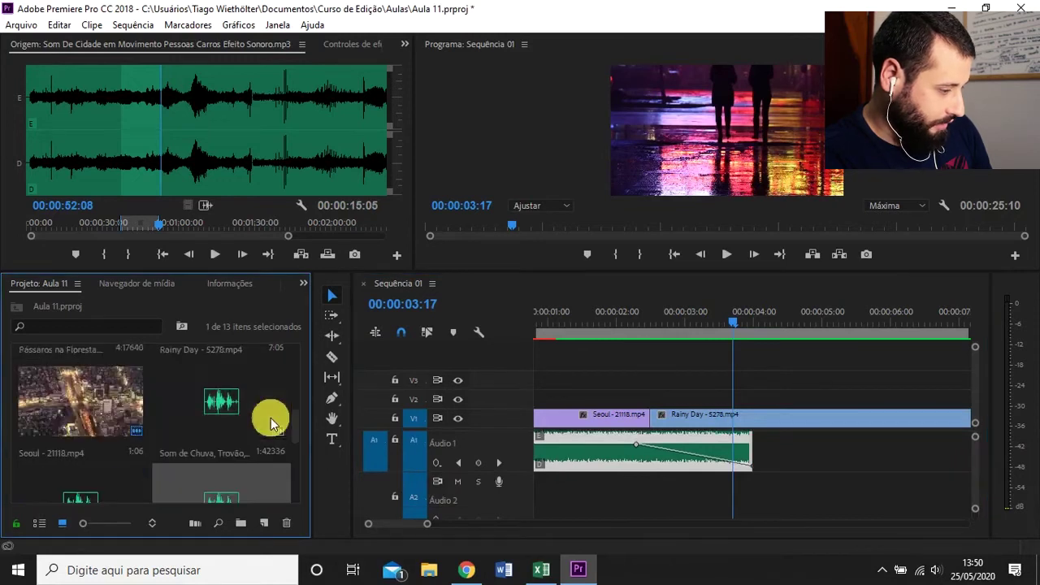
double_click(230, 402)
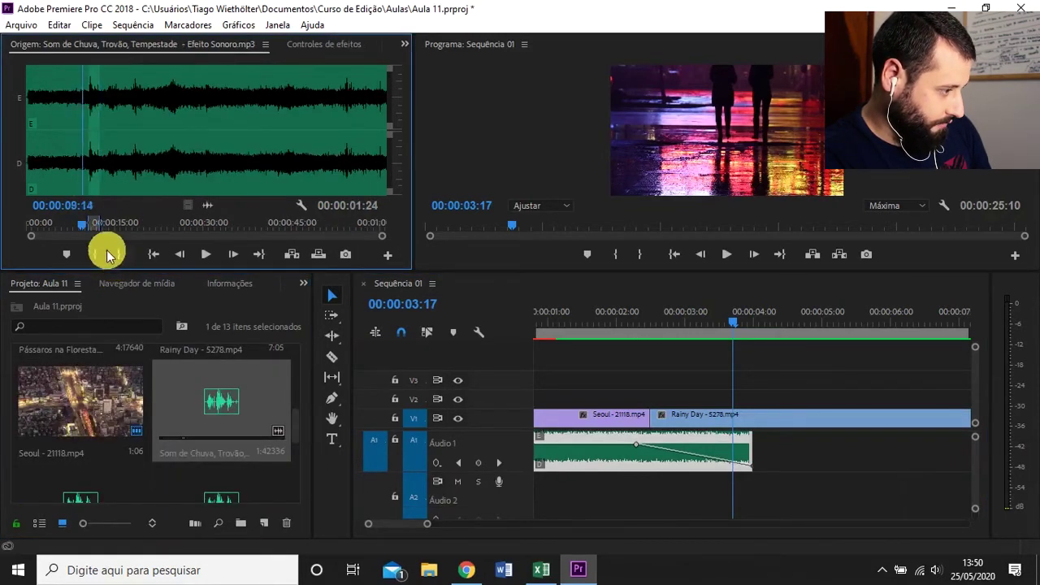
click(100, 254)
Step: Place the rain sound on audio track A2 beneath the Rainy Day clip, spanning the clip from start to end
drag(638, 406, 695, 497)
key(backslash)
click(707, 323)
key(equal)
key(equal)
key(equal)
drag(682, 319, 580, 347)
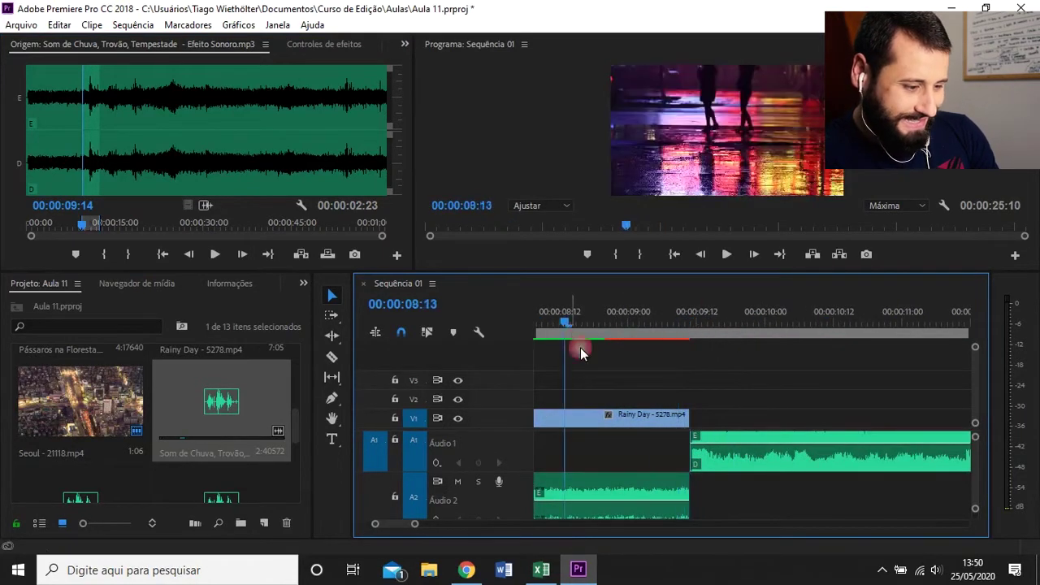
Step: Fade in the start of the rain sound on A2 with Pen tool keyframes, reaching 0.00 dB at about 00:00:03:22
key(minus)
key(minus)
key(minus)
key(minus)
click(563, 325)
key(equal)
key(equal)
key(equal)
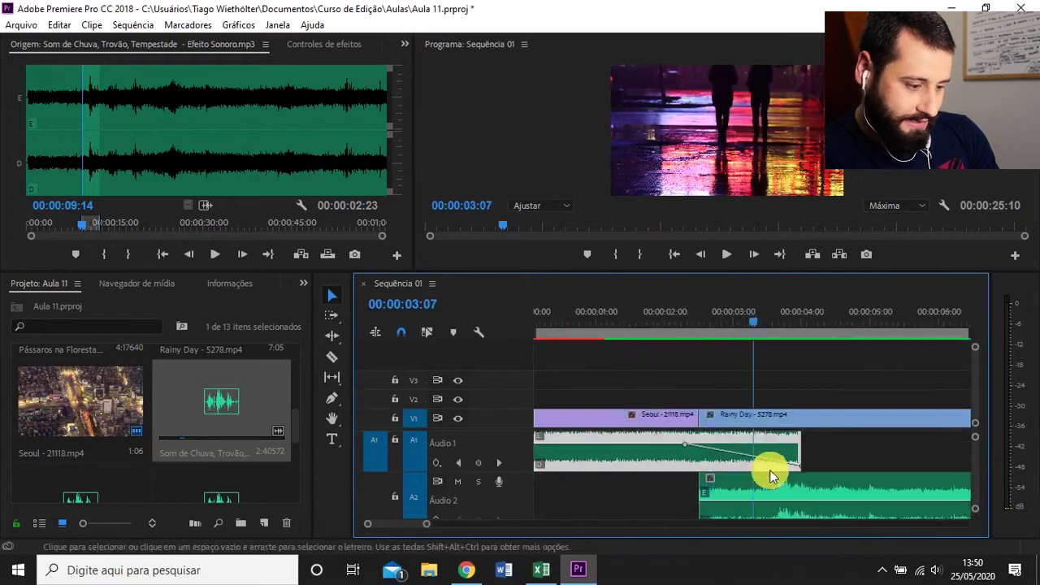
key(p)
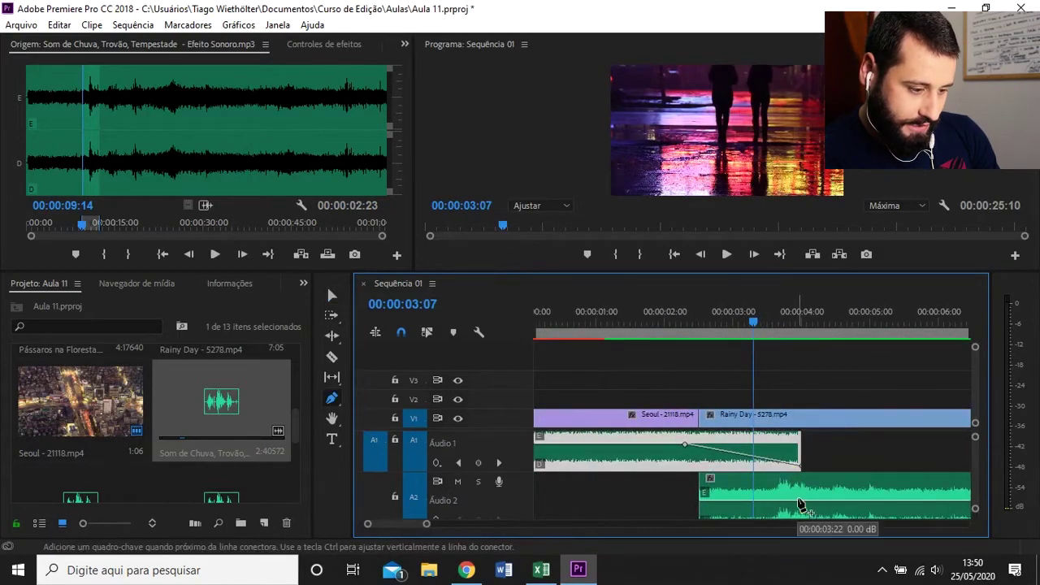
click(799, 502)
drag(769, 502, 634, 573)
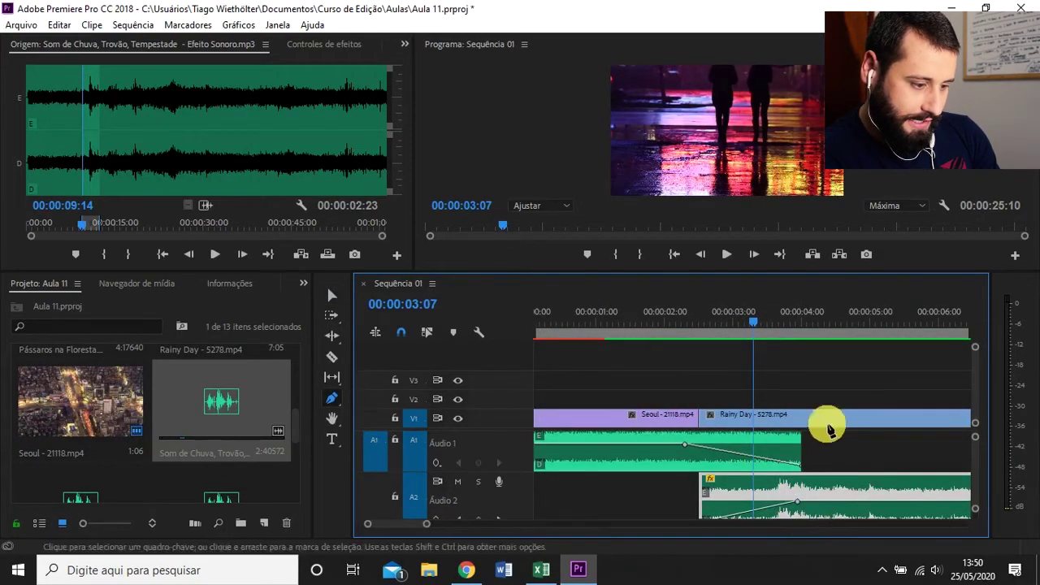
Step: Play the sequence from the beginning to review the crossfade between the city and rain sounds
click(707, 319)
key(minus)
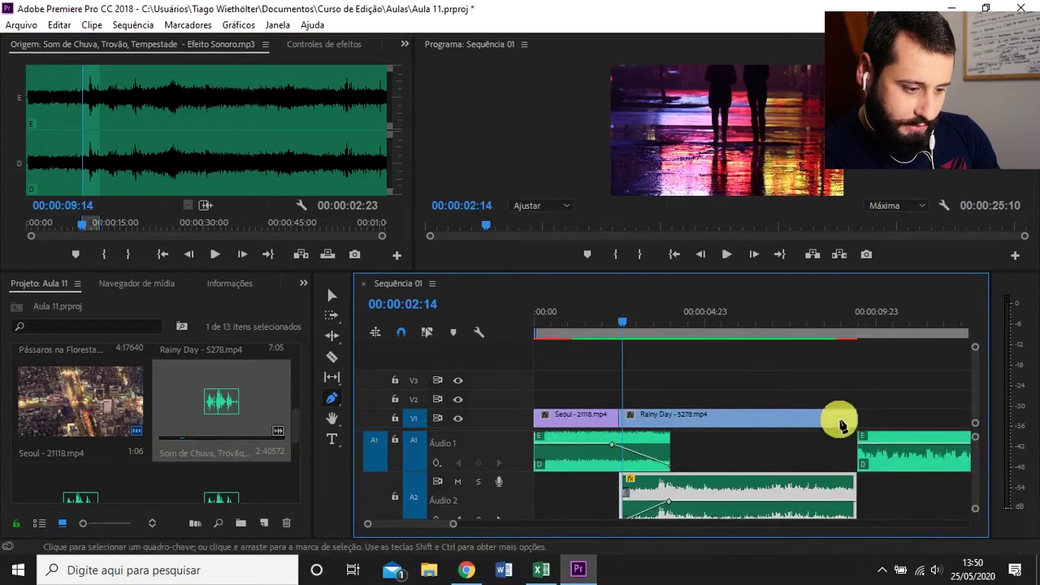
click(611, 321)
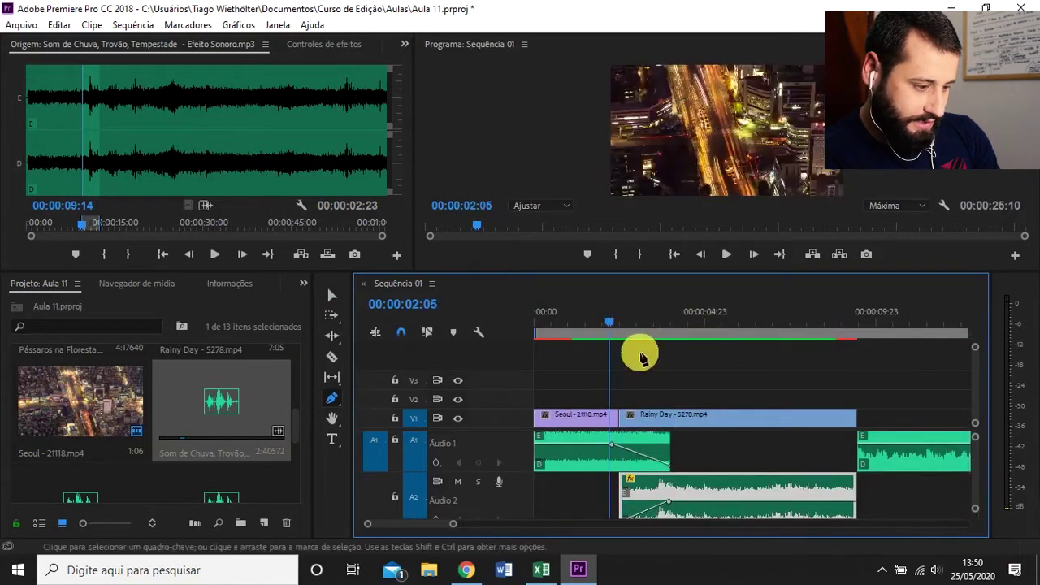
key(minus)
key(Home)
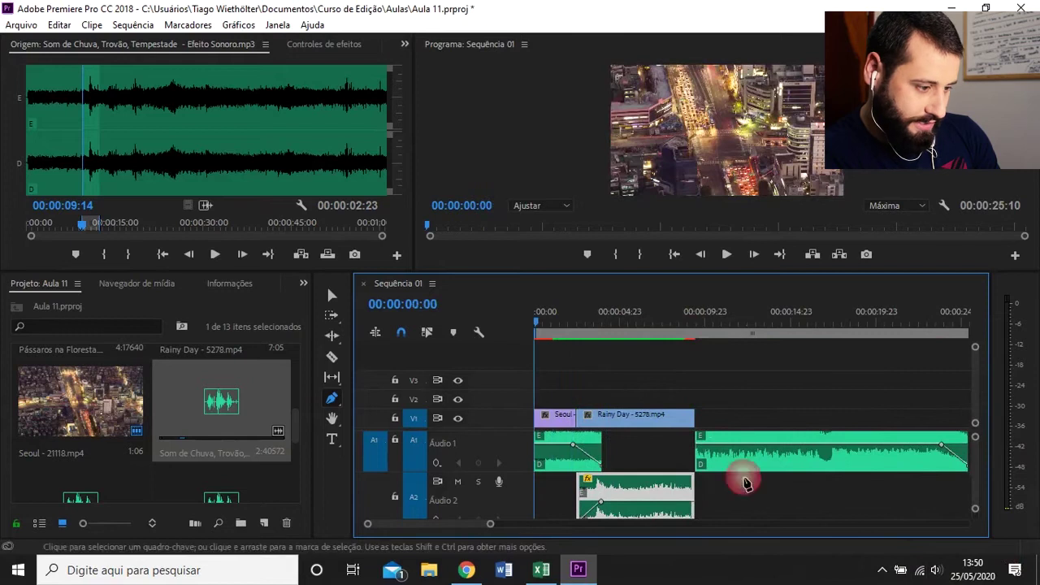
key(space)
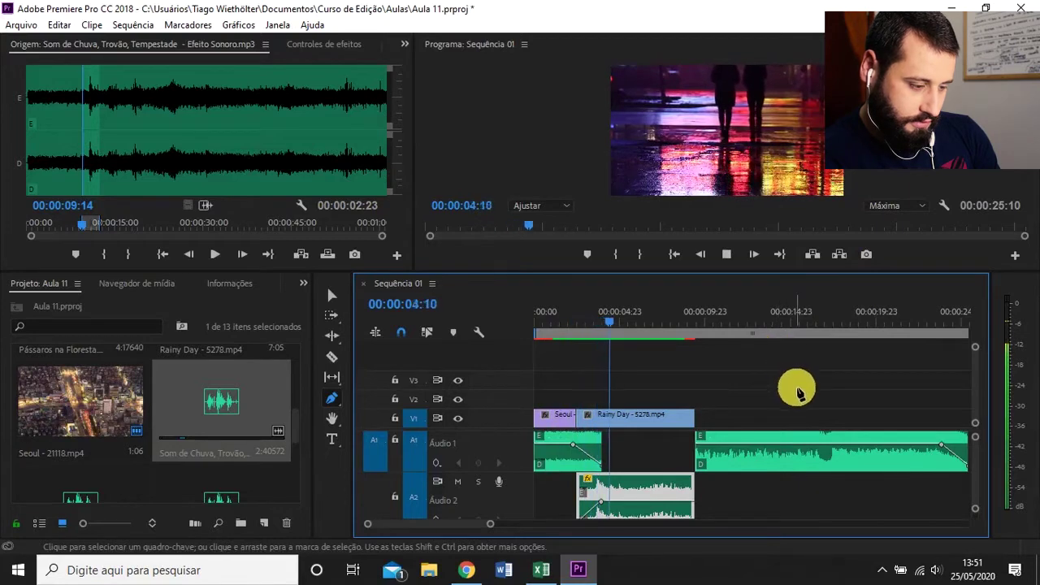
key(v)
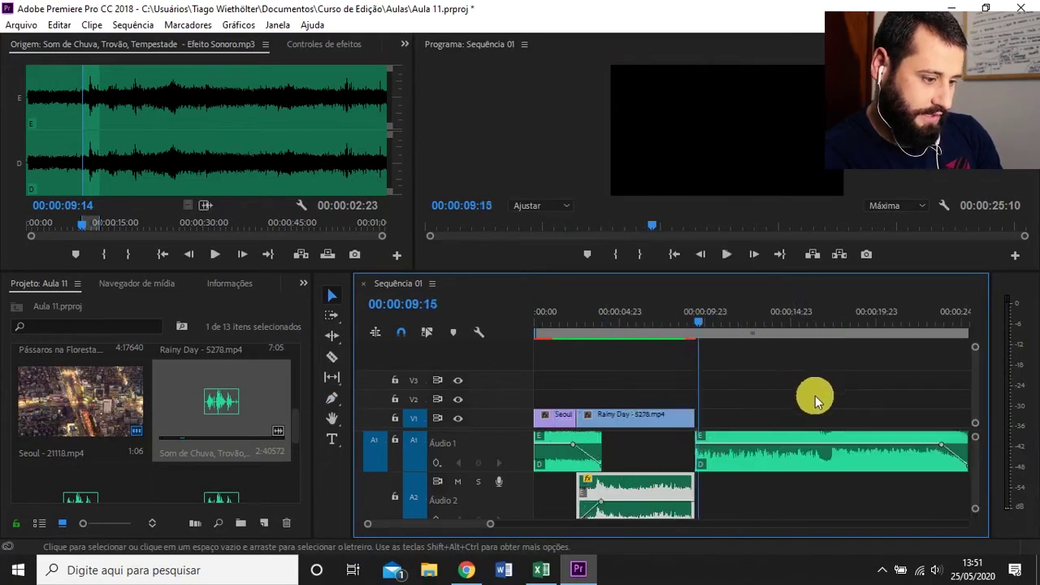
Step: Mark the In point of Cherry - 35629.mp4 at 00:00:03:25 and place its video on V1 right after the Rainy Day clip
click(755, 327)
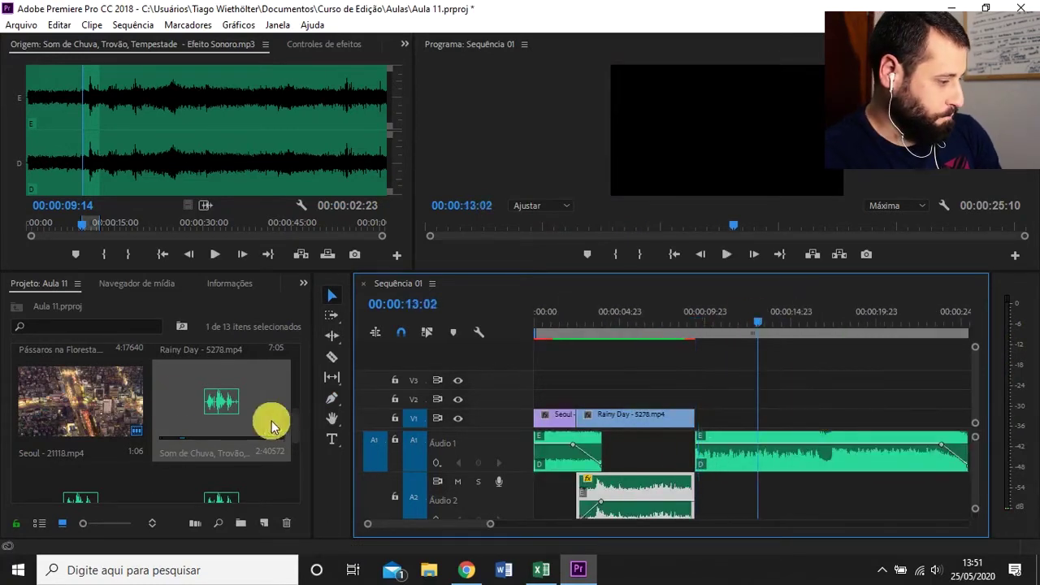
scroll(174, 446, down, 5)
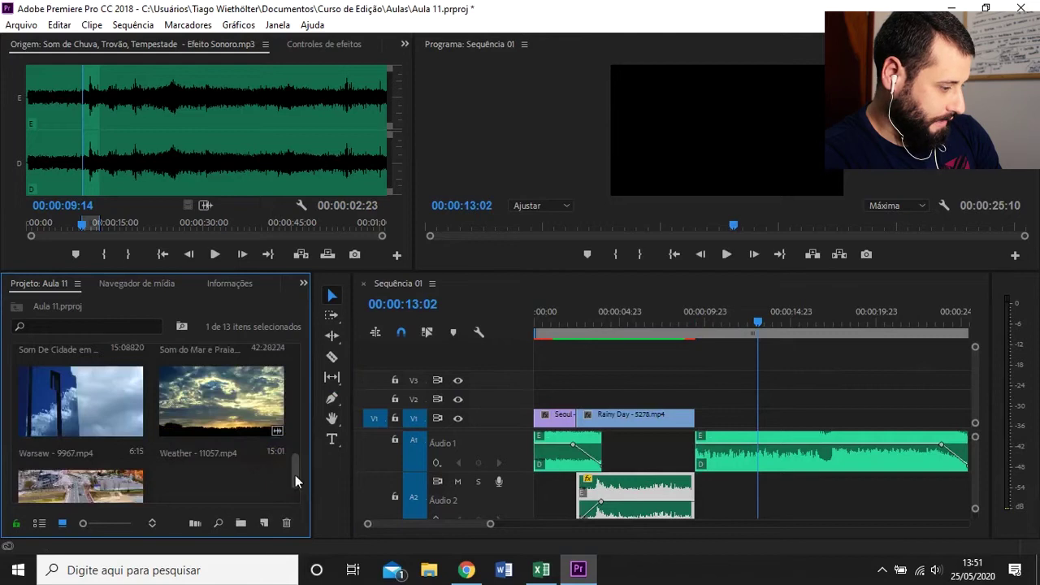
drag(295, 471, 297, 489)
double_click(102, 427)
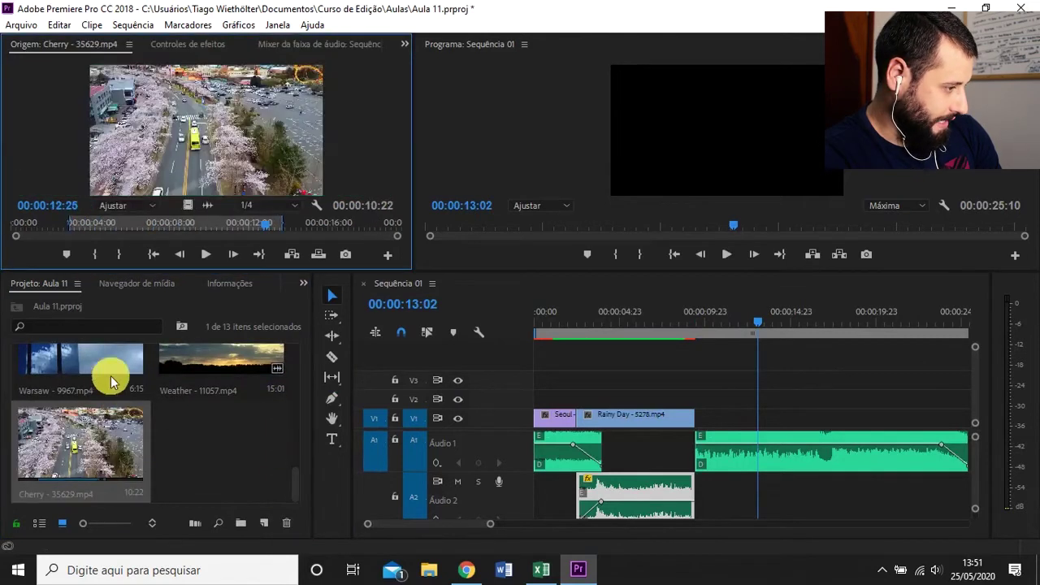
click(96, 222)
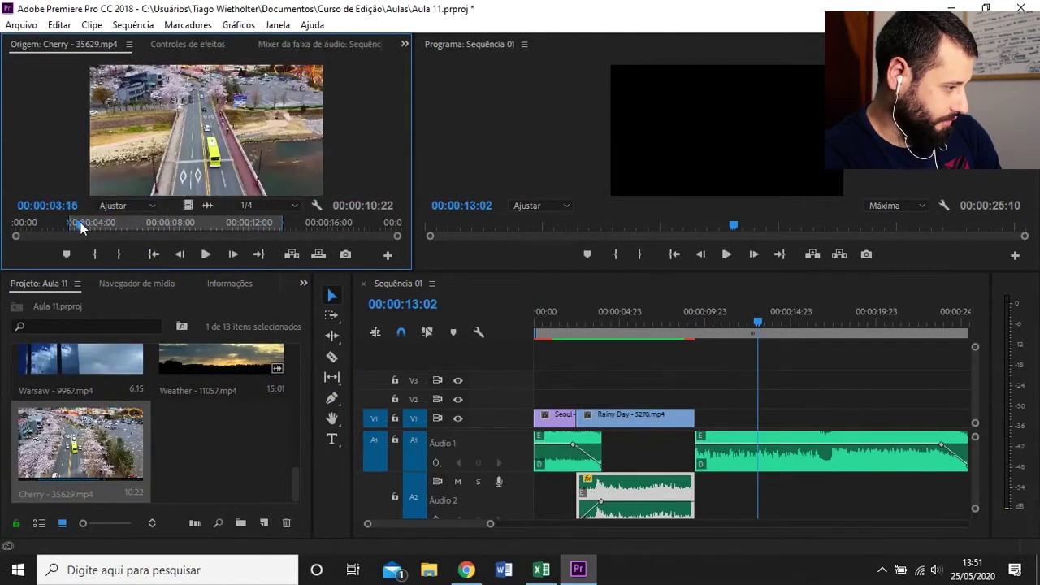
key(i)
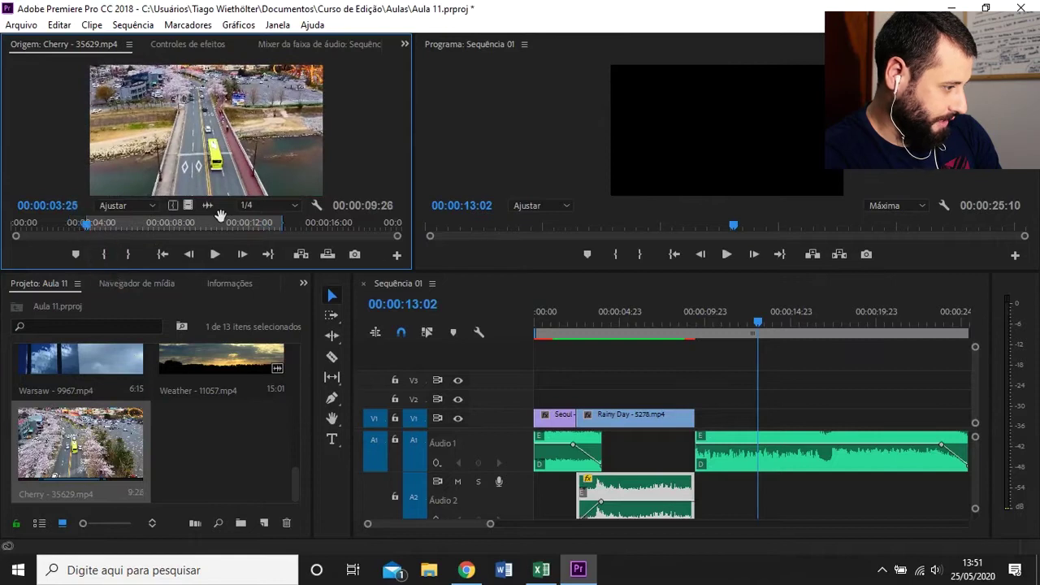
click(232, 224)
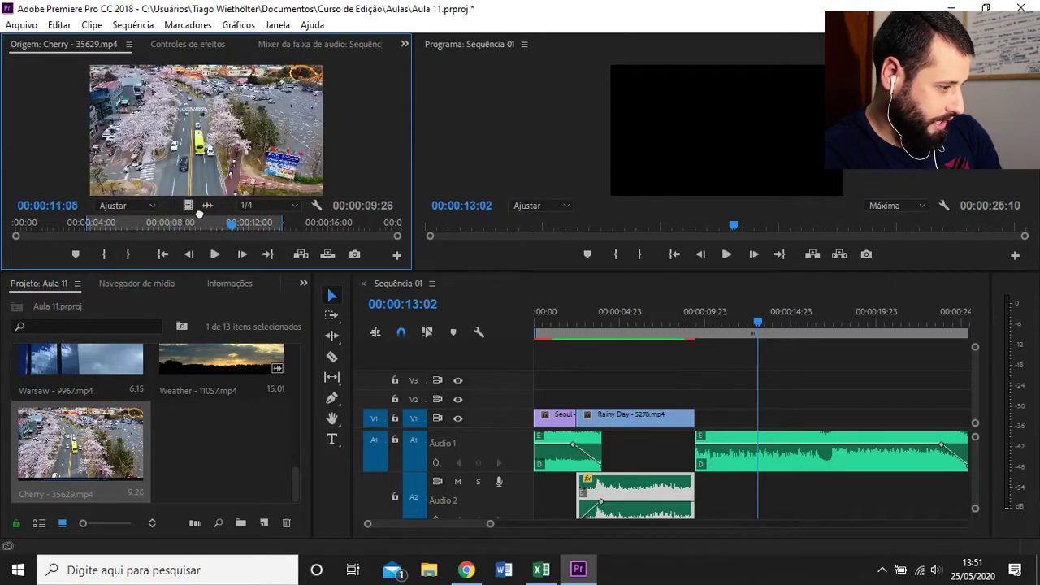
drag(524, 299, 710, 423)
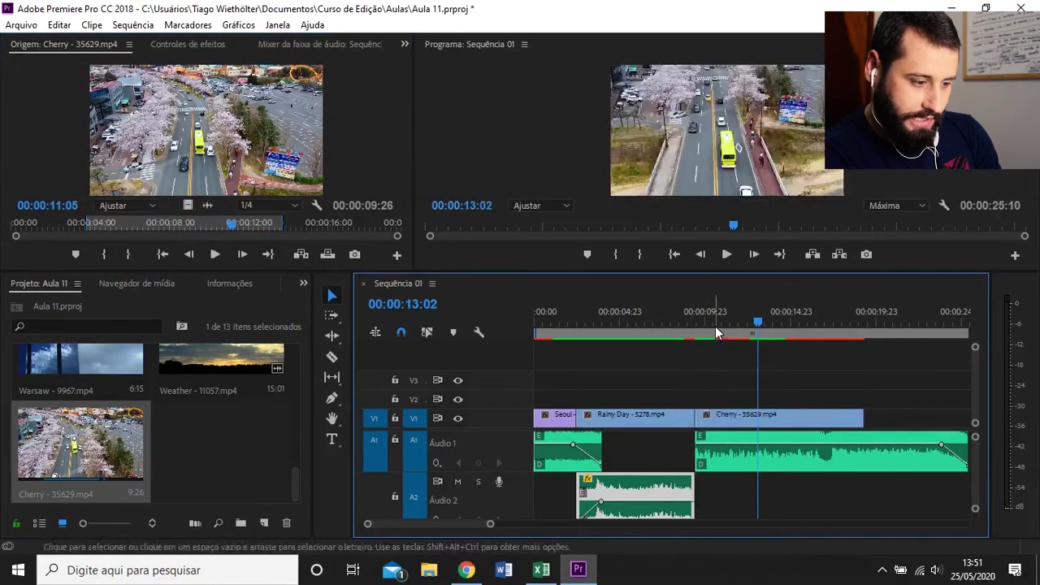
Step: Listen to the music from the end of the Rainy Day clip and split the Cherry clip on the beat at 00:00:11:11
click(713, 325)
key(equal)
key(equal)
key(minus)
key(minus)
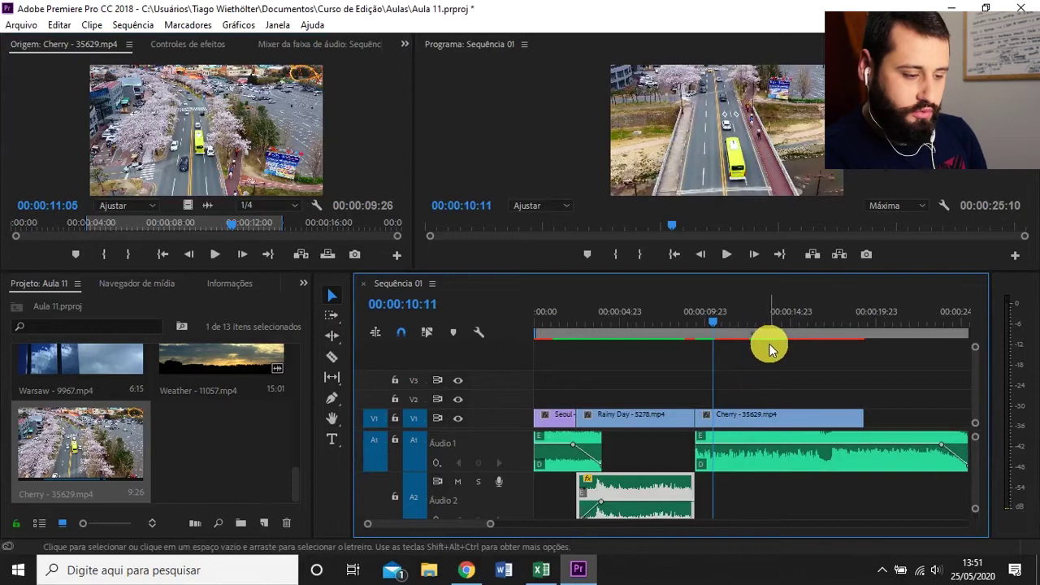
drag(719, 320, 696, 329)
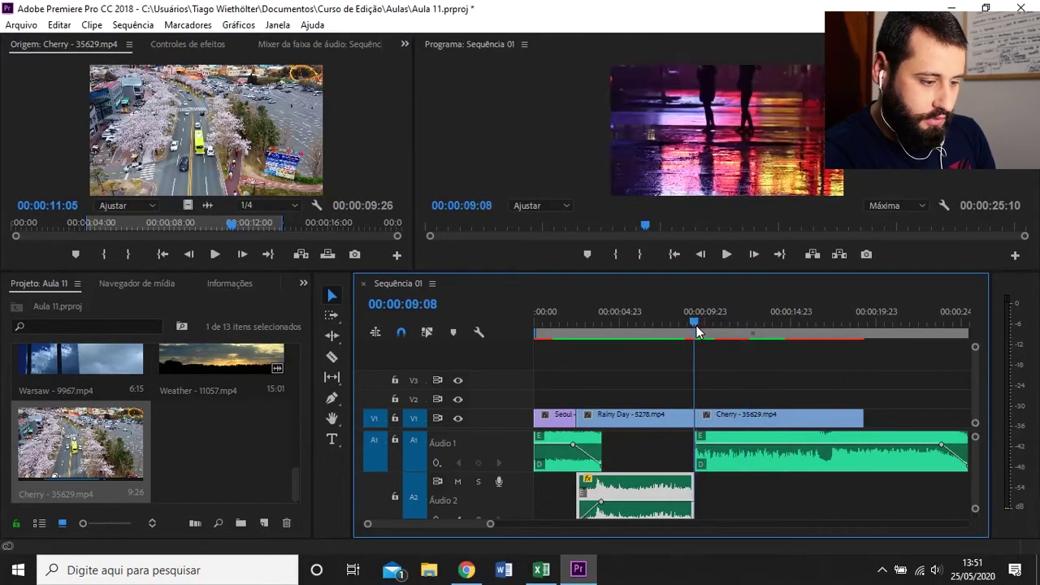
key(space)
key(=)
key(=)
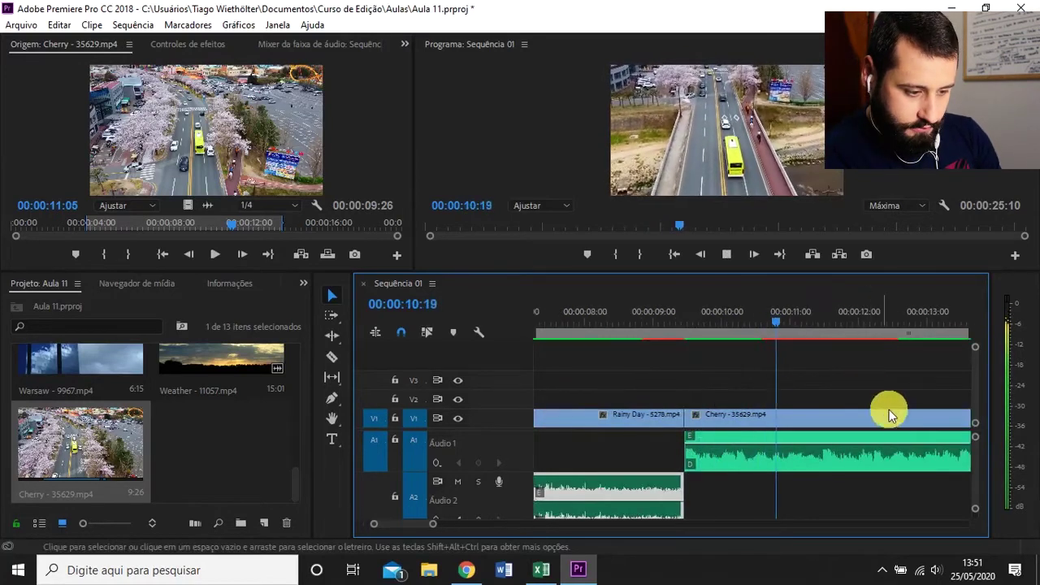
key(space)
key(=)
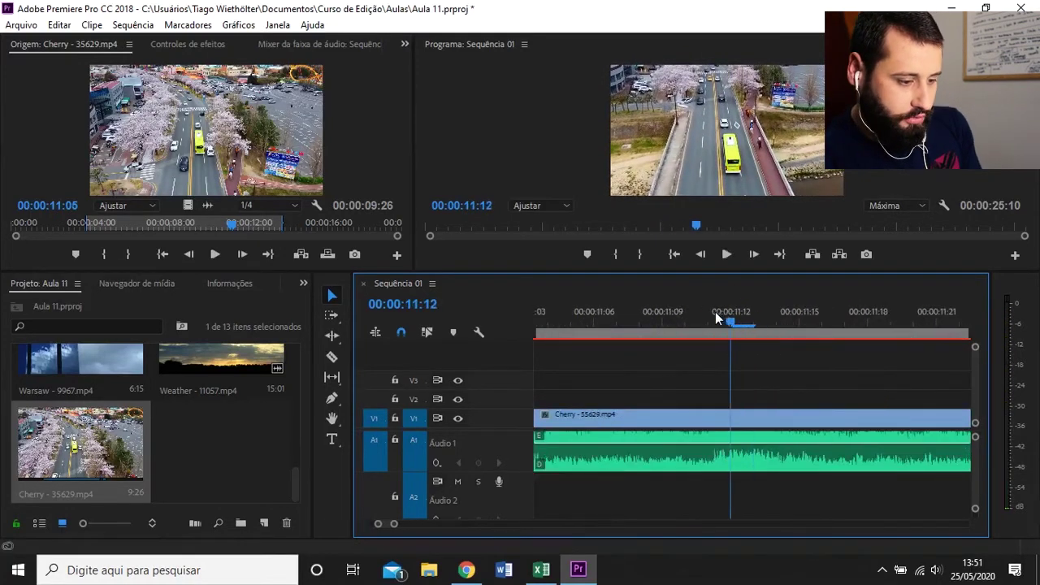
click(715, 313)
click(750, 423)
key(ctrl+k)
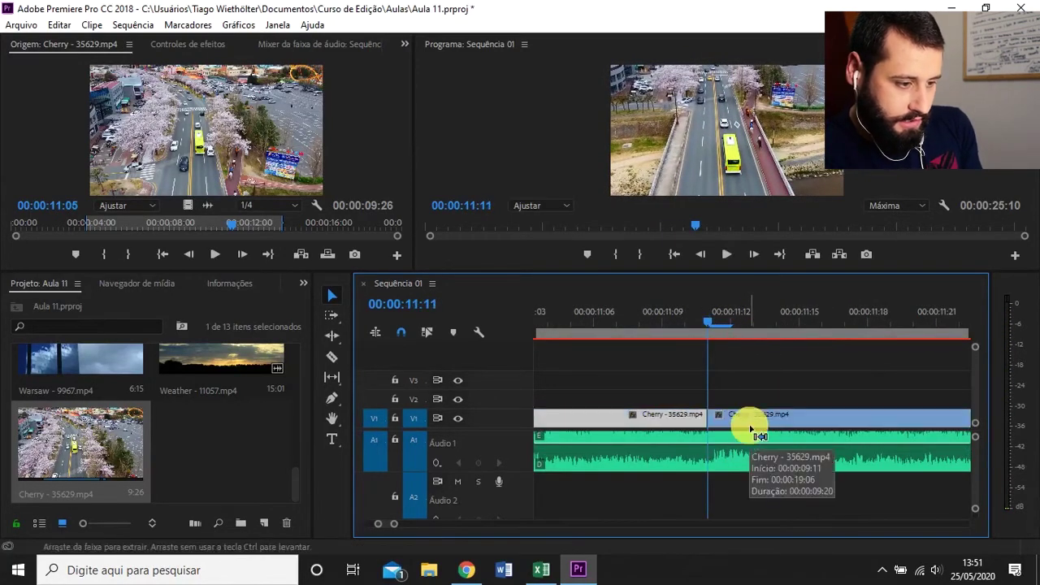
Step: Play on to the following music beat and split the Cherry clip again at 00:00:13:11
key(minus)
key(minus)
key(minus)
key(space)
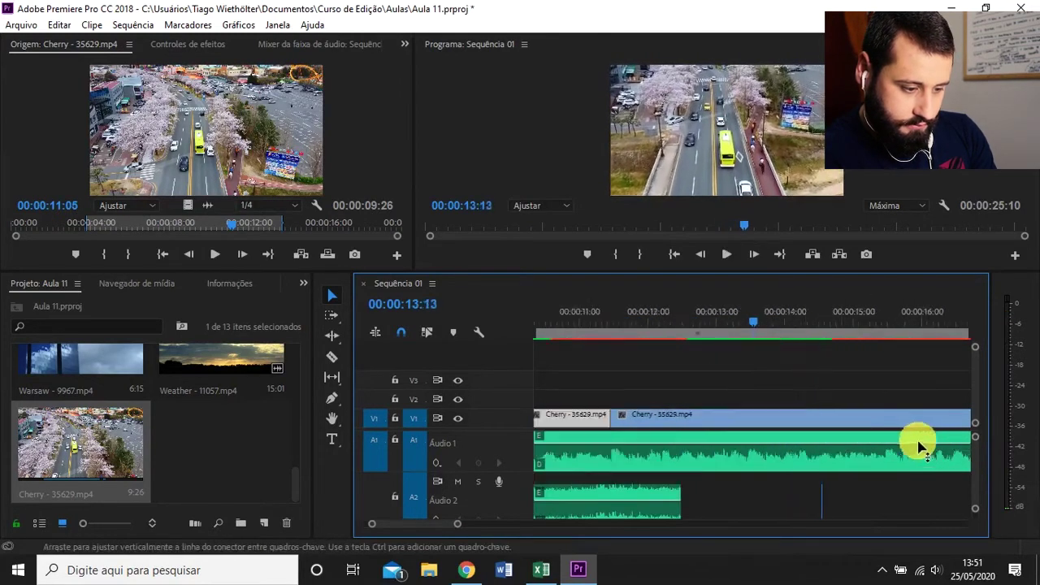
key(equal)
key(equal)
key(equal)
click(718, 311)
click(732, 419)
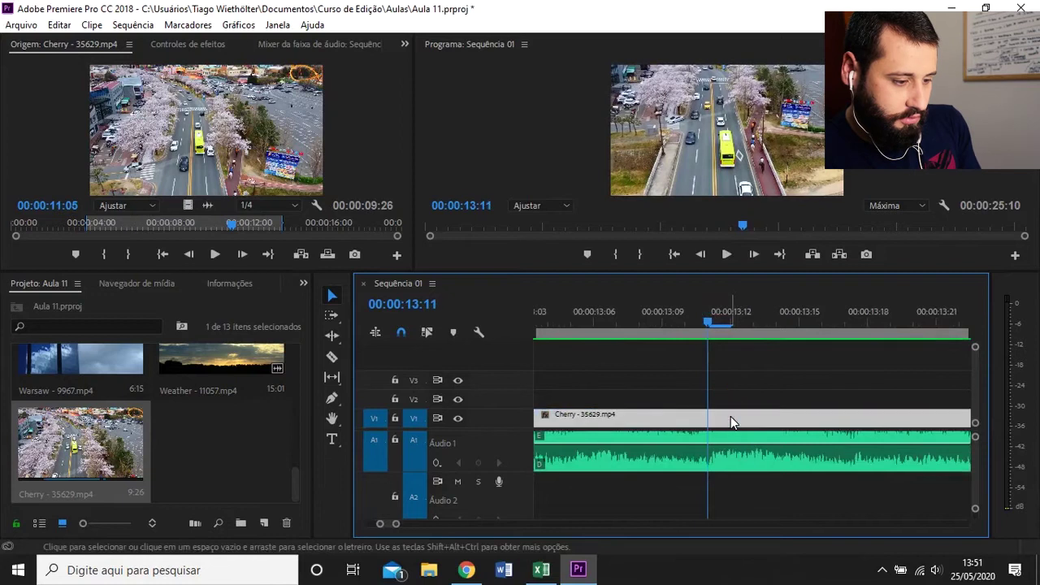
key(ctrl+k)
key(minus)
key(minus)
key(minus)
key(minus)
key(minus)
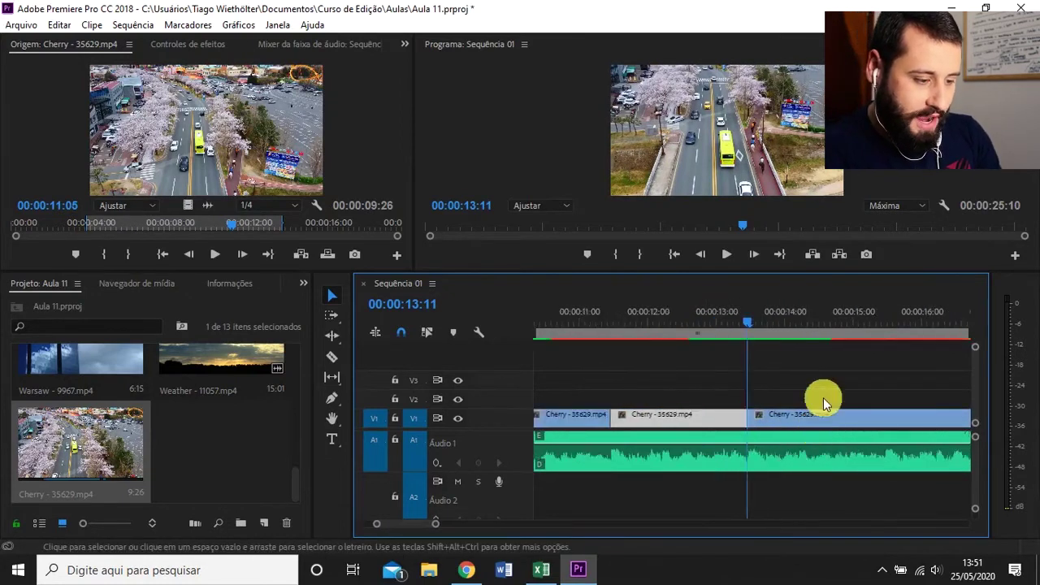
click(816, 374)
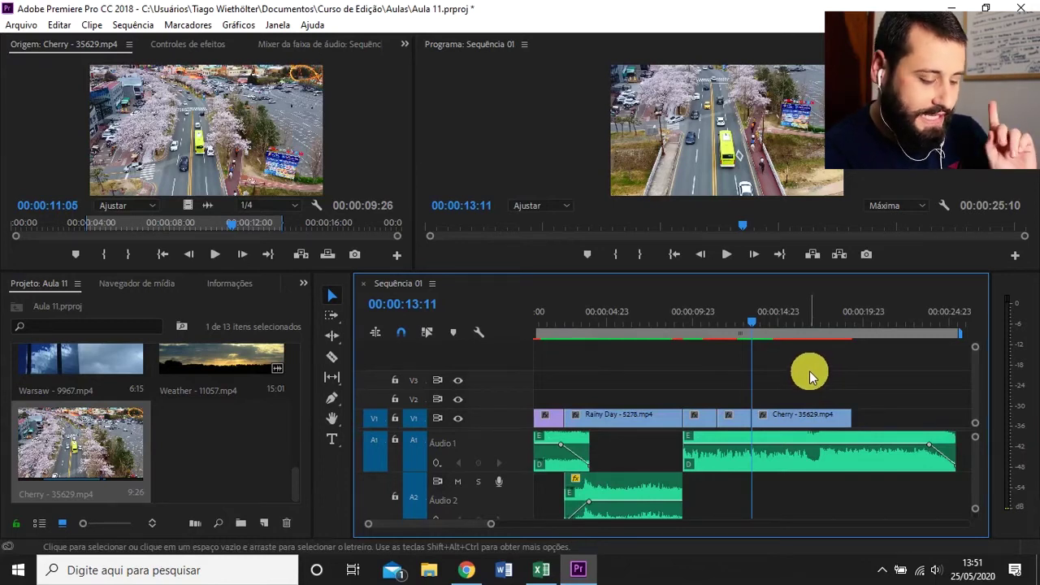
Step: Play on from 00:00:13:11 to the following music beat and split the Cherry clip at 00:00:15:11
key(equal)
key(equal)
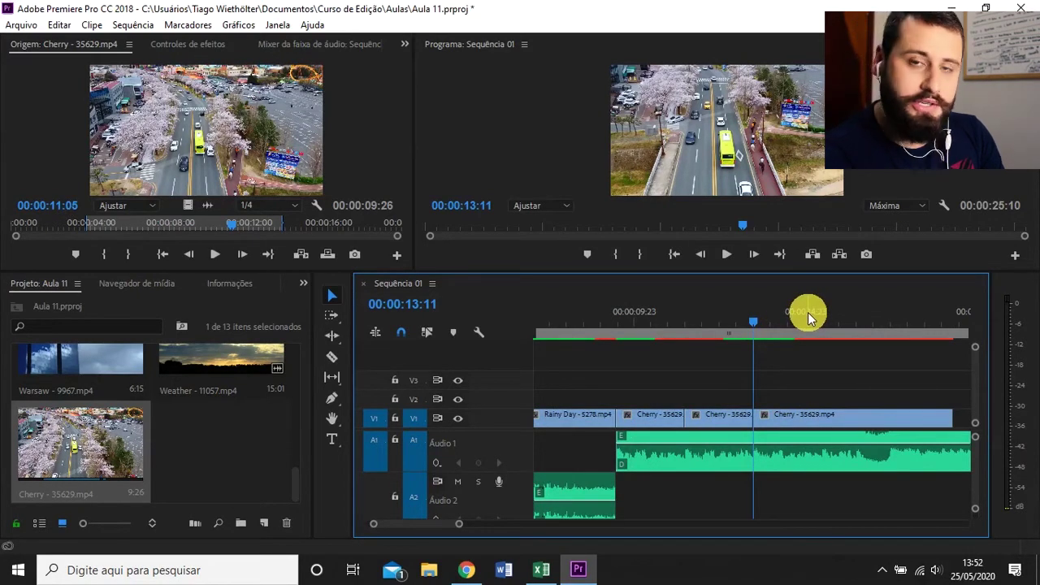
key(space)
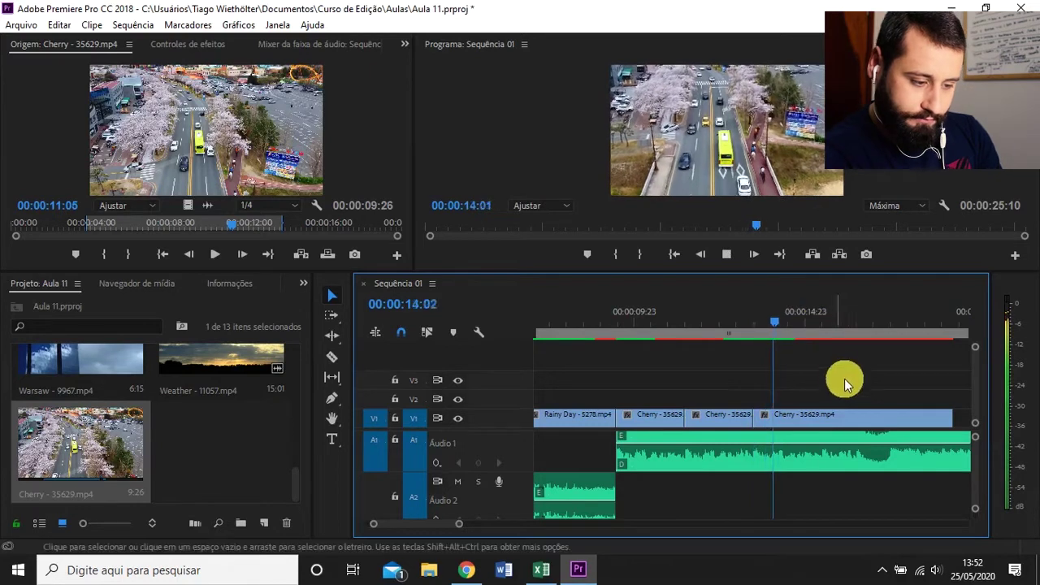
key(space)
key(equal)
key(equal)
key(equal)
key(equal)
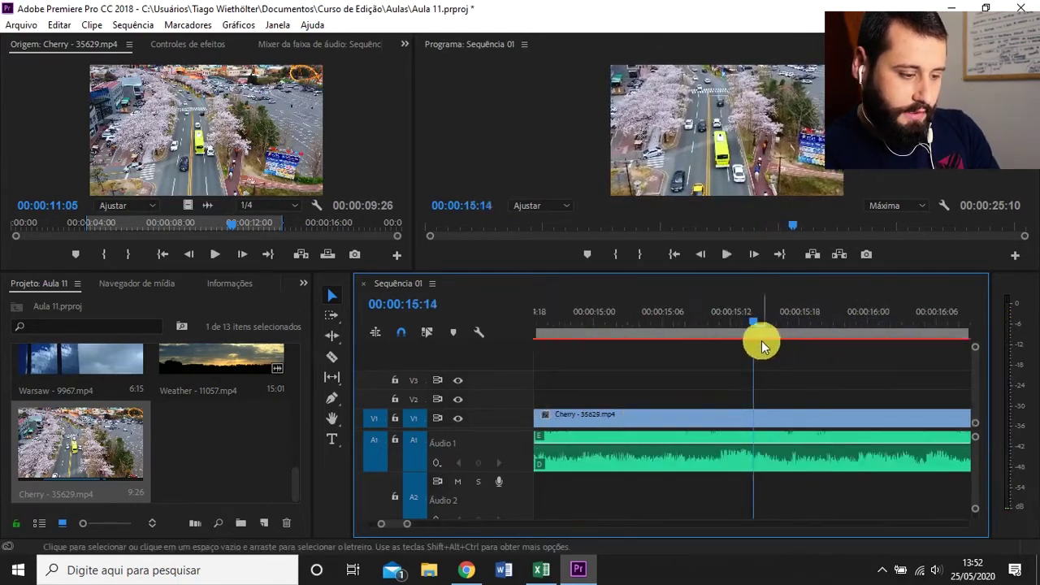
click(691, 307)
click(704, 414)
key(ctrl+k)
Step: Listen on to the next beat and split the Cherry clip again at 00:00:16:11
key(space)
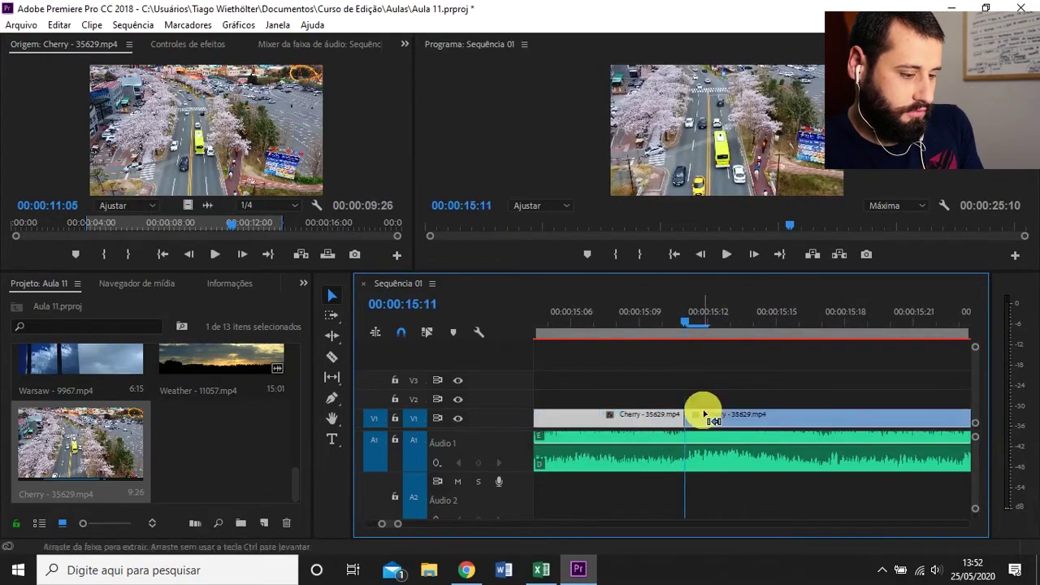
key(minus)
key(minus)
key(space)
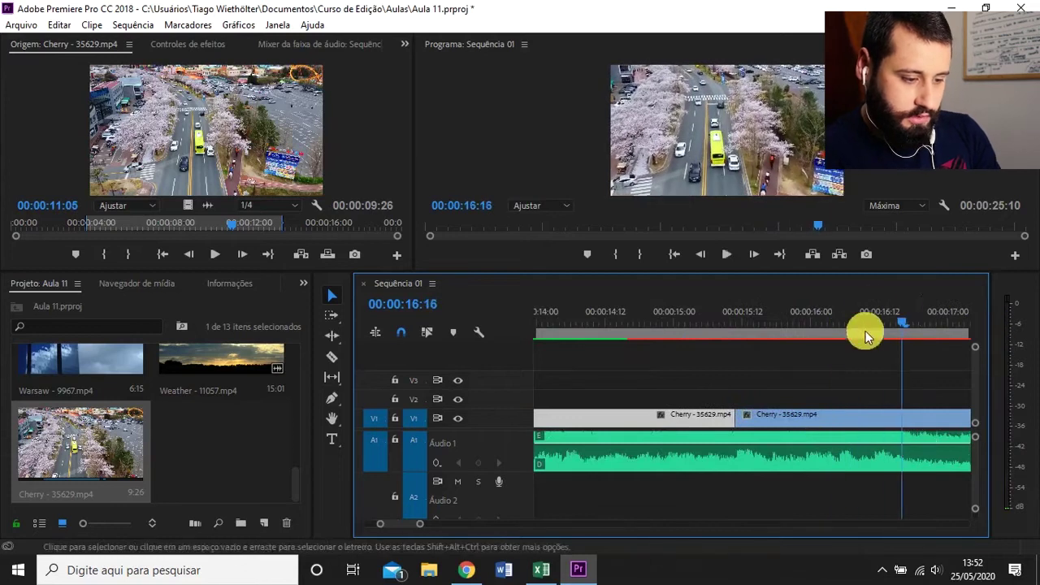
key(ctrl+k)
click(874, 427)
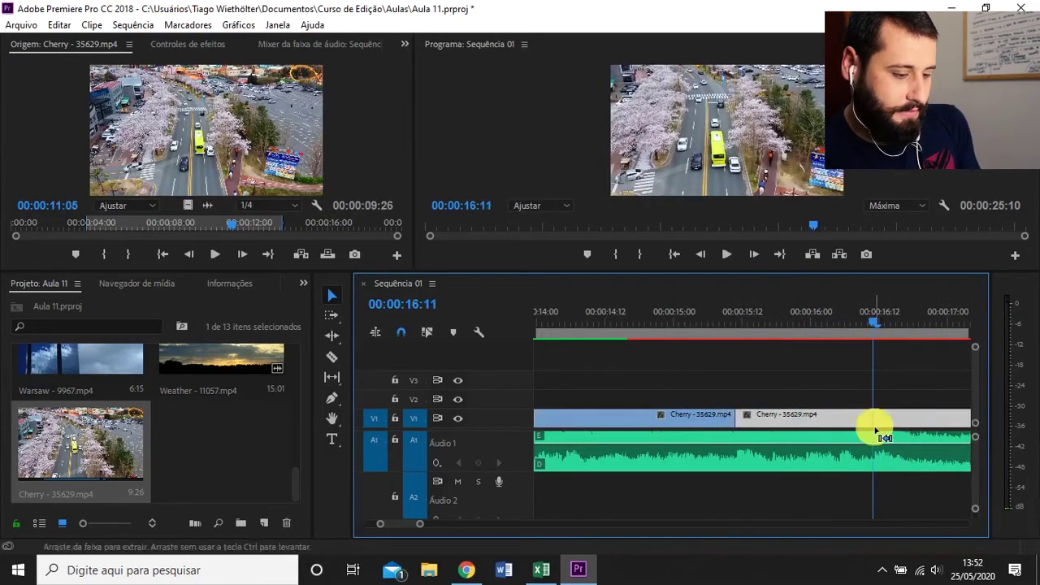
Step: Find the point at 00:00:17:10 where the music picks up and trim the last Cherry clip's end to it
key(space)
key(space)
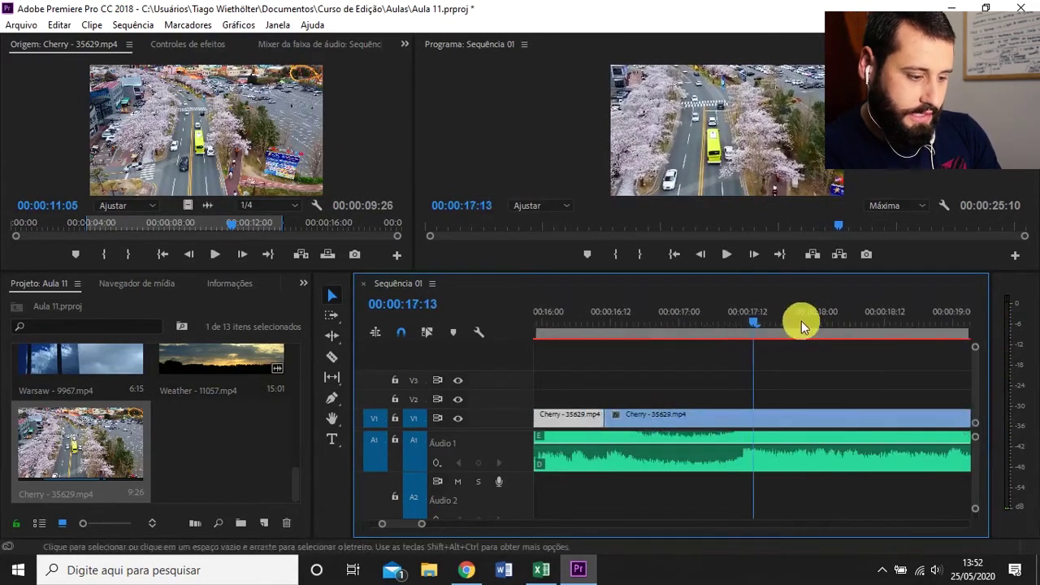
click(738, 304)
key(equal)
key(equal)
key(minus)
key(minus)
key(minus)
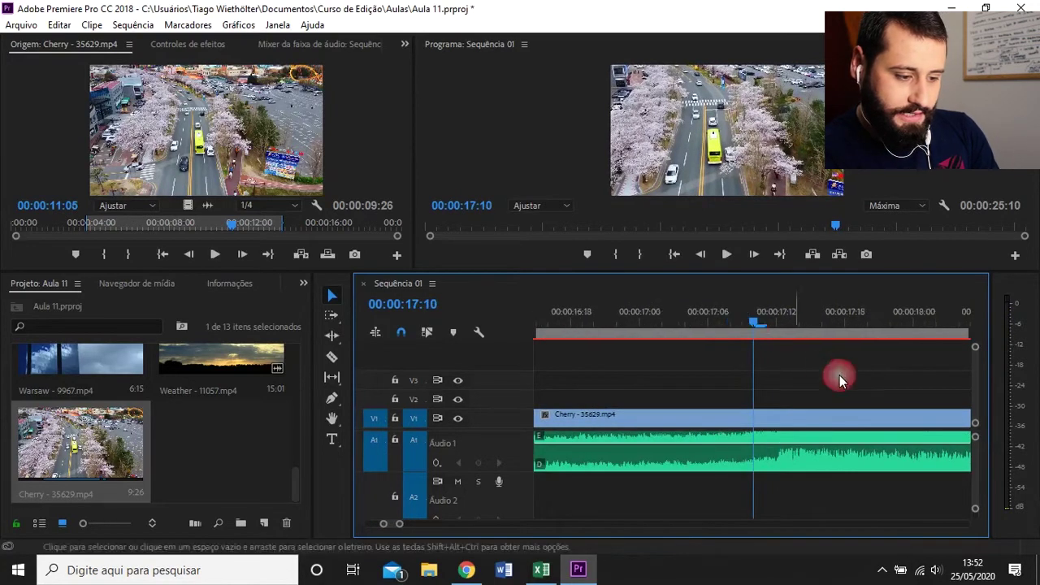
drag(868, 421, 761, 415)
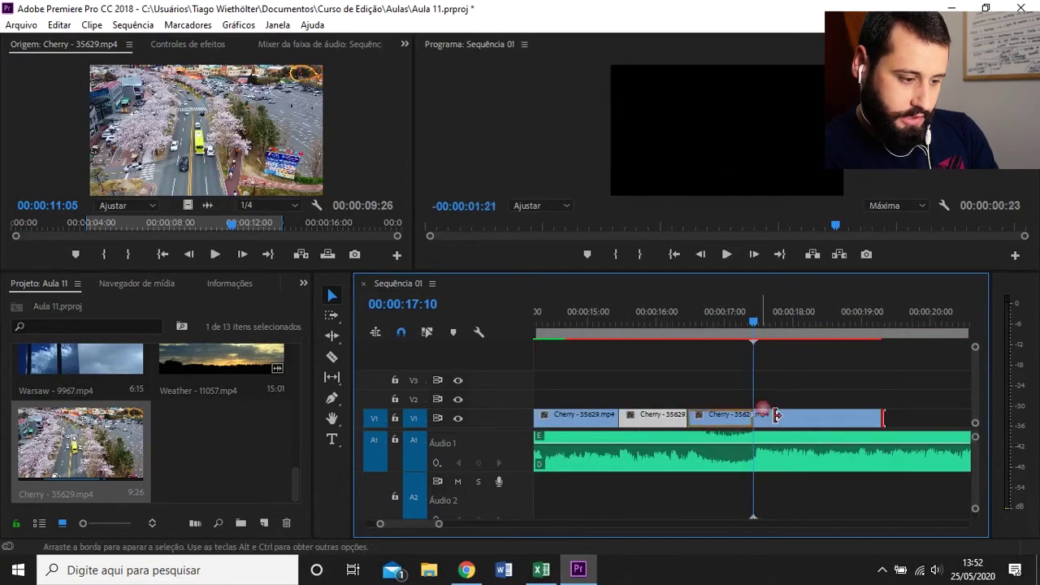
key(minus)
key(minus)
click(782, 411)
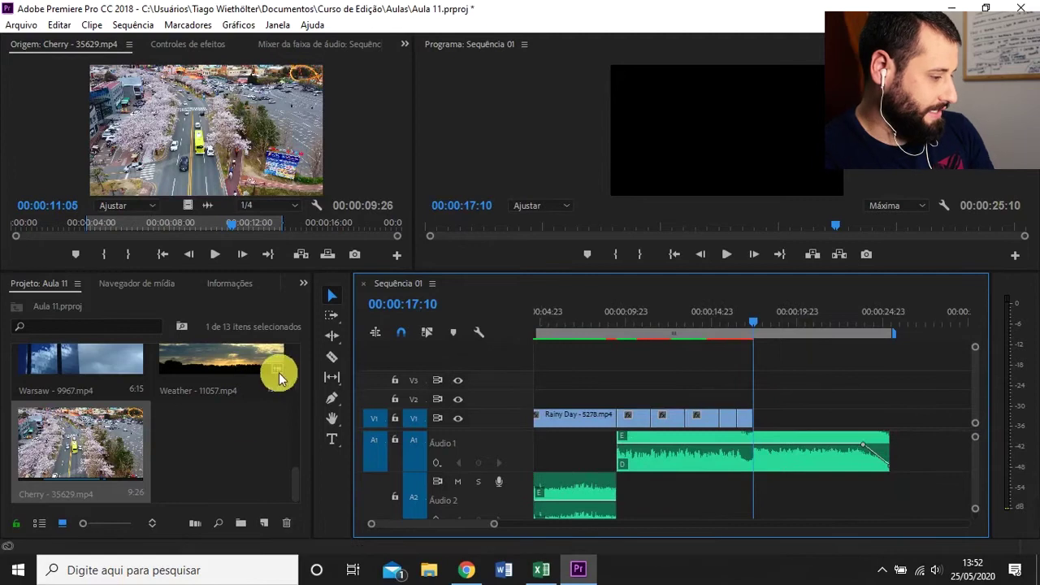
Step: Mark an excerpt of Drone - 24145.mp4, place its video on V1 right after the last Cherry clip, and adjust the clip's end
scroll(260, 398, down, 3)
scroll(248, 409, up, 3)
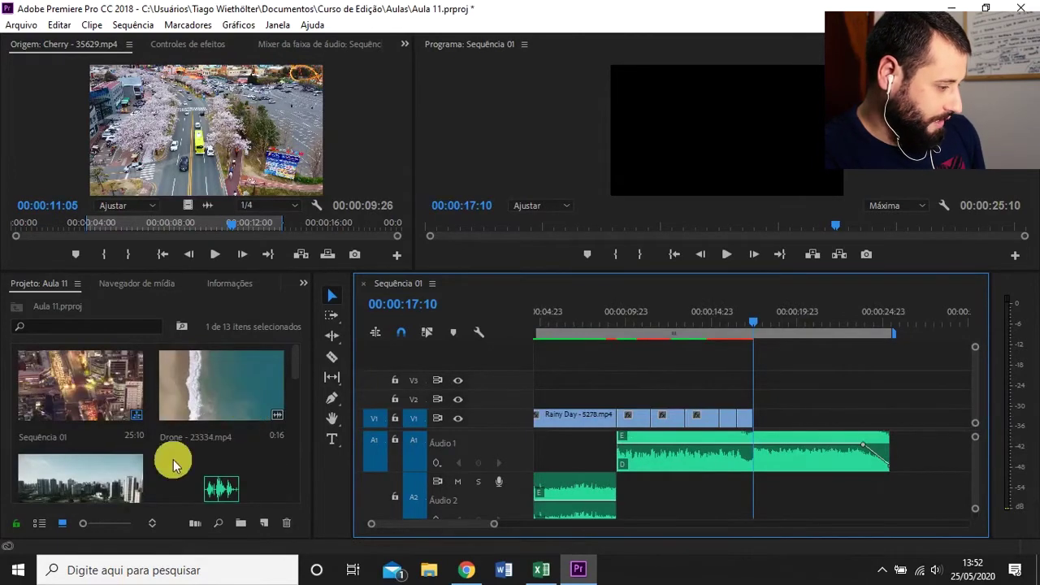
double_click(81, 478)
drag(84, 227, 160, 233)
click(96, 257)
drag(187, 206, 209, 216)
drag(686, 382, 755, 419)
drag(854, 421, 887, 424)
Step: Play the music under the Drone - 24145 clip and split the clip on the beat at 00:00:19:11
key(space)
key(equal)
key(equal)
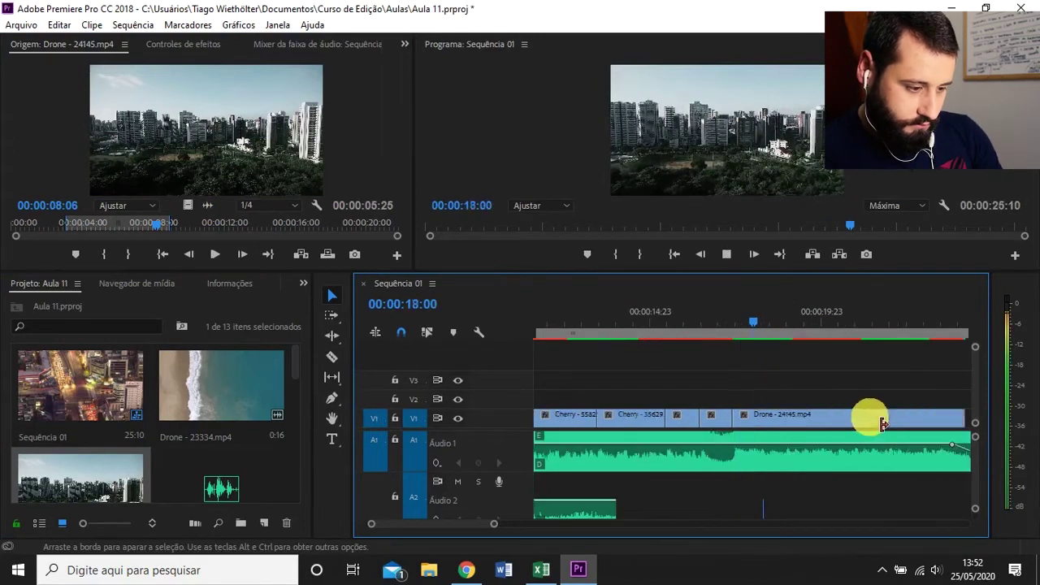
key(space)
key(equal)
key(equal)
key(equal)
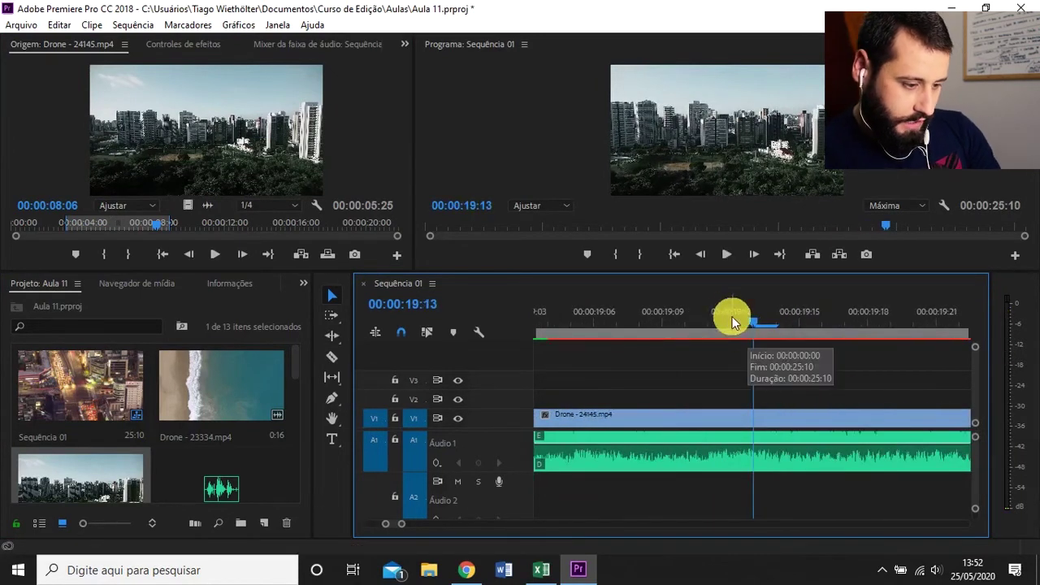
click(706, 312)
key(ctrl+k)
click(730, 416)
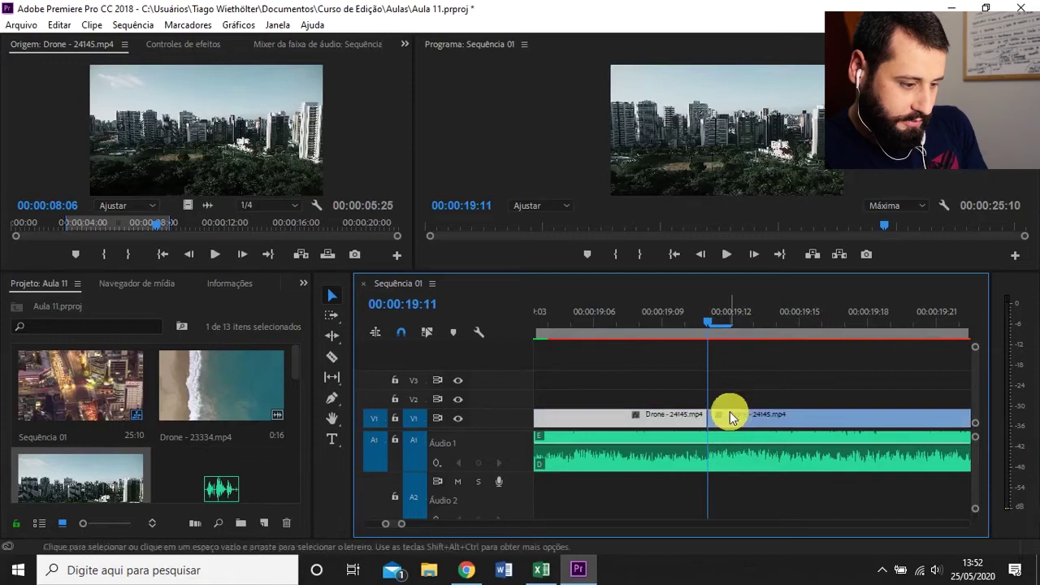
Step: Play on to the following beat and split the Drone - 24145 clip at 00:00:21:11
key(space)
key(minus)
key(minus)
key(minus)
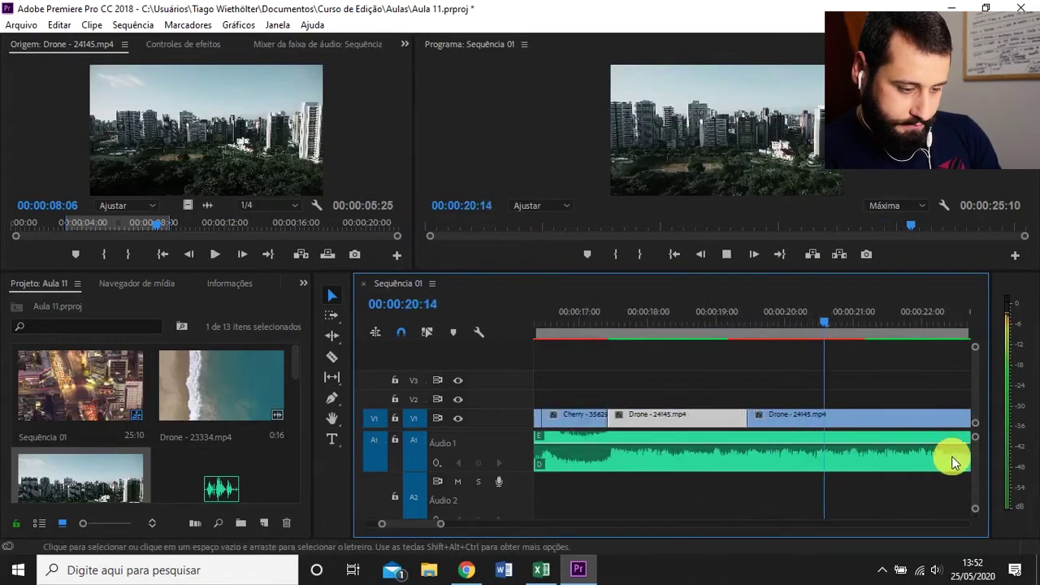
key(space)
key(equal)
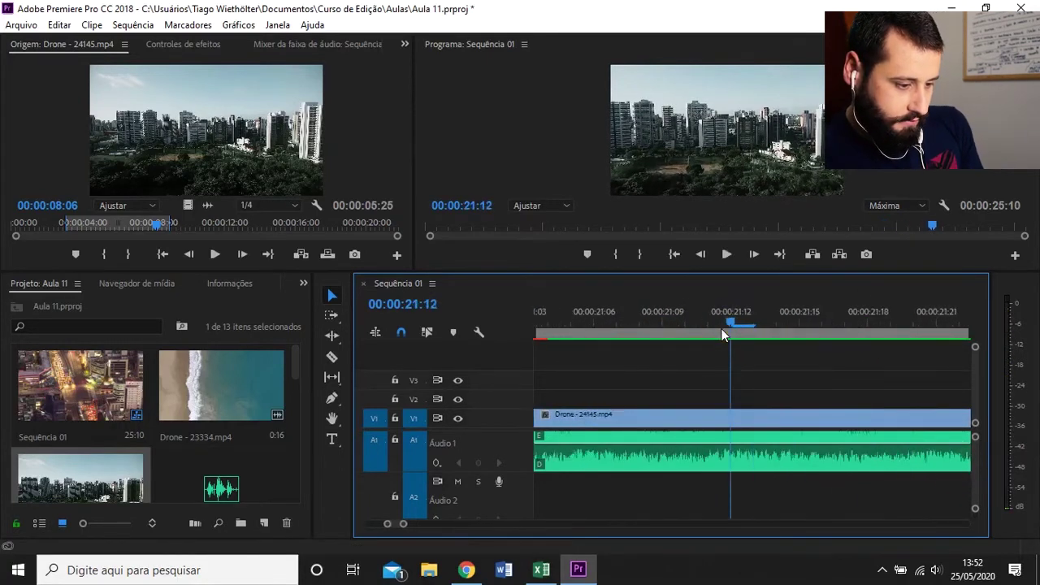
click(709, 328)
click(744, 425)
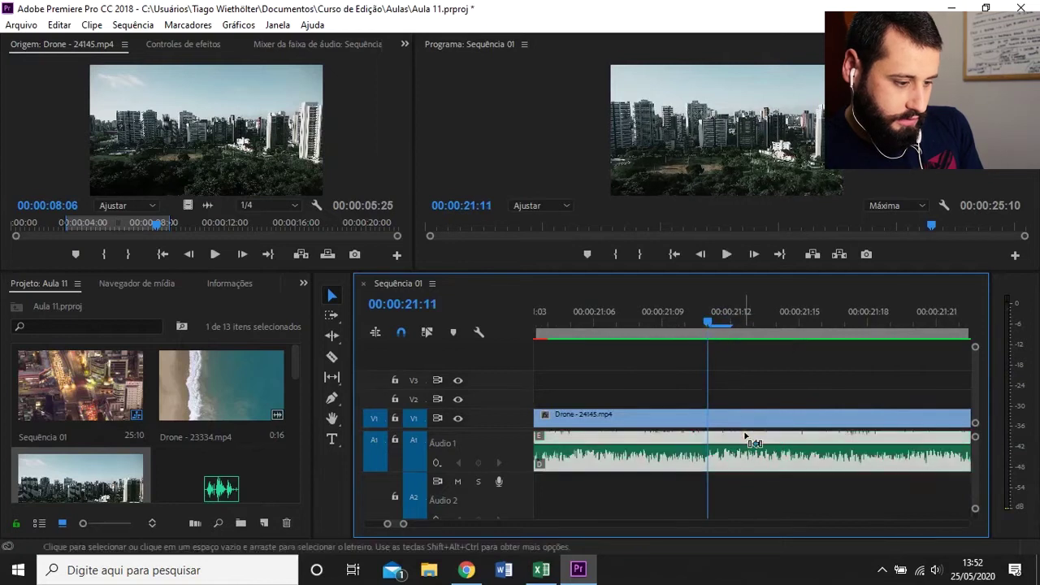
click(744, 423)
key(ctrl+k)
Step: Split the Drone - 24145 clip on the beat at 00:00:23:11 and delete the leftover piece after the cut
key(space)
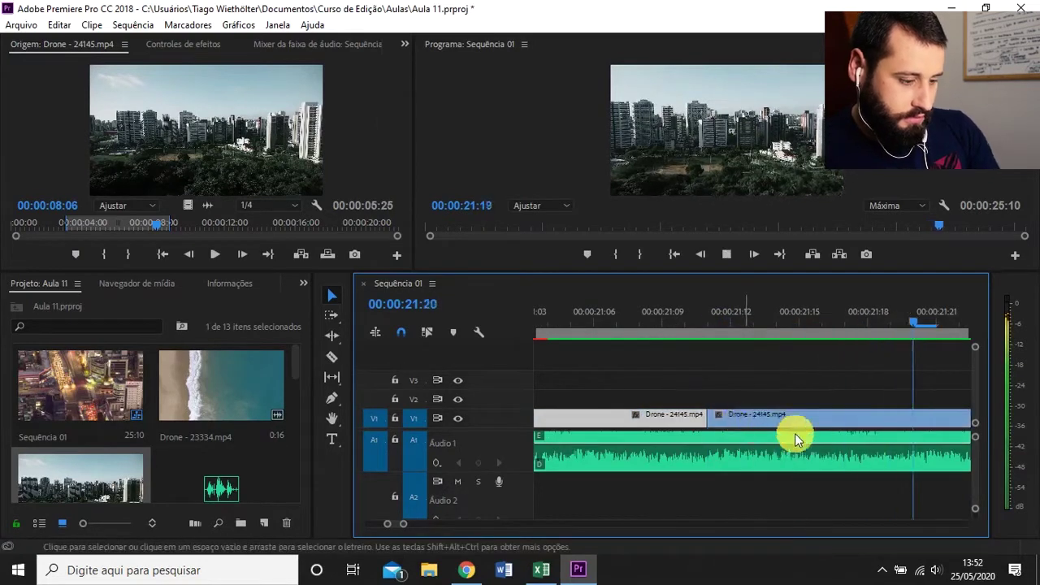
key(minus)
key(minus)
key(minus)
key(space)
key(equal)
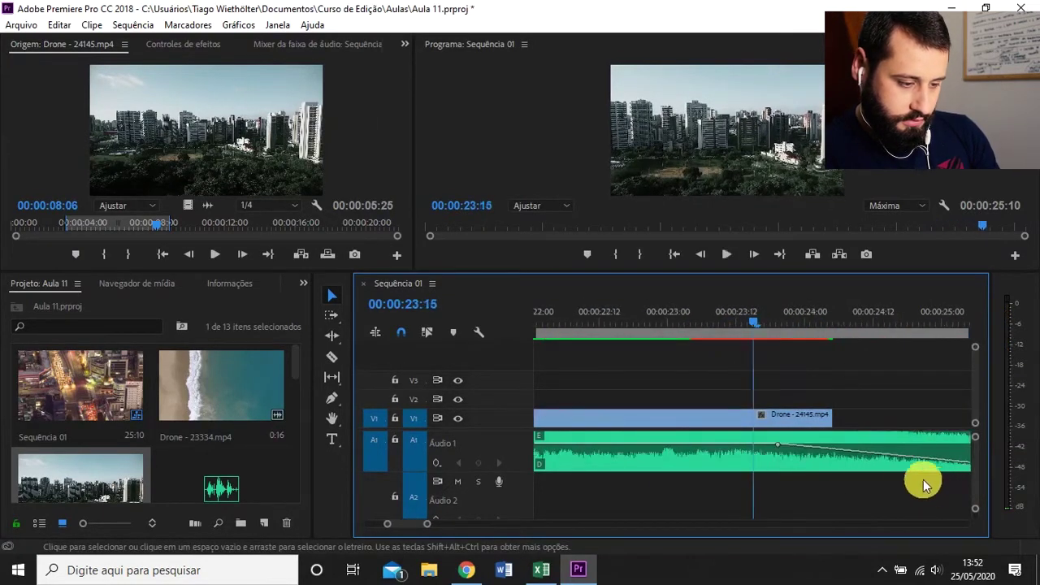
click(604, 319)
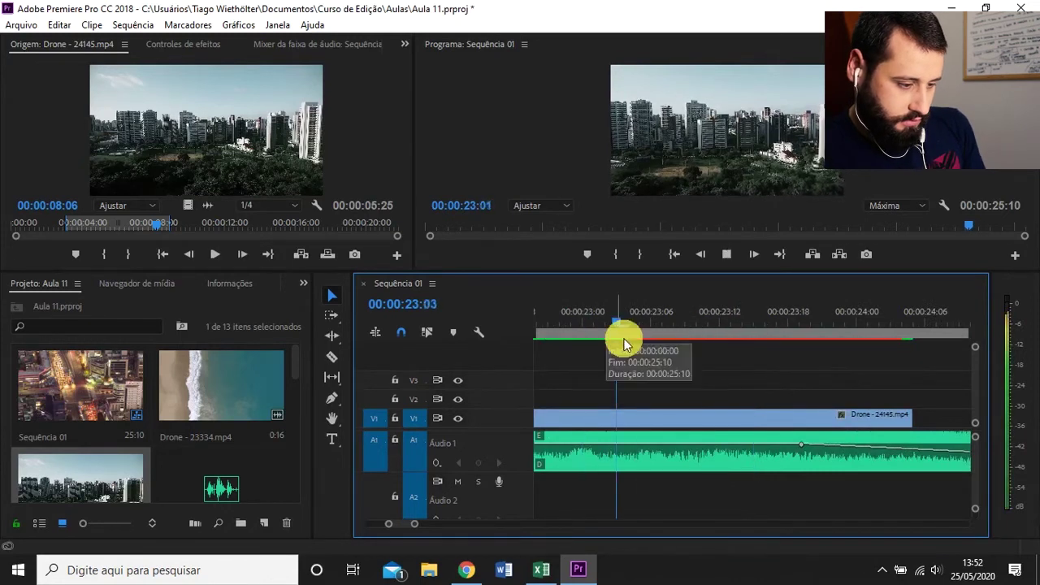
drag(718, 324, 713, 323)
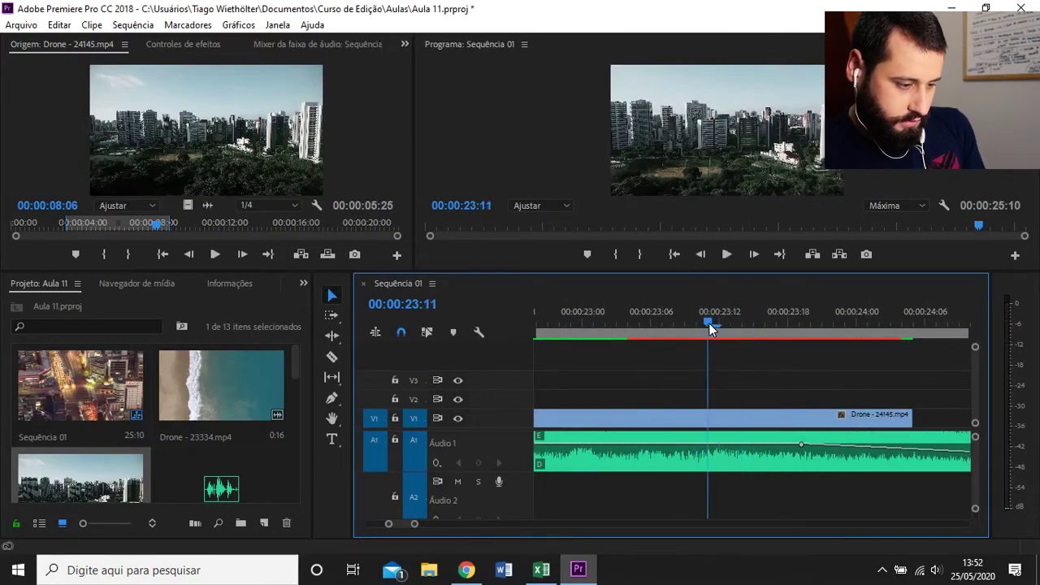
click(722, 413)
key(ctrl+k)
drag(811, 392, 788, 414)
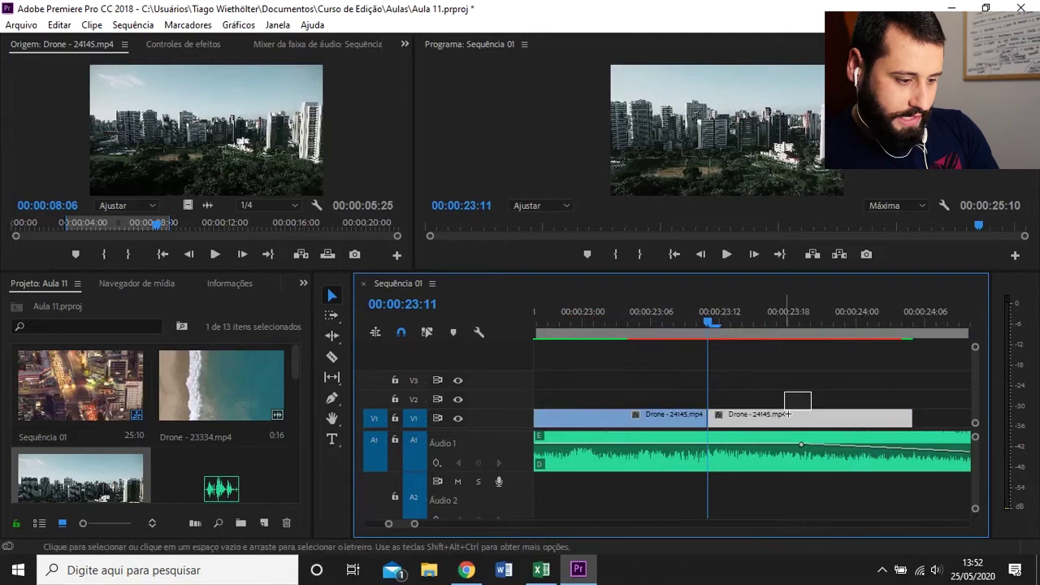
key(Delete)
Step: Play the music's ending, load Drone - 23334.mp4, and place its marked video on V1 right after the last city drone clip
key(minus)
key(minus)
key(minus)
key(minus)
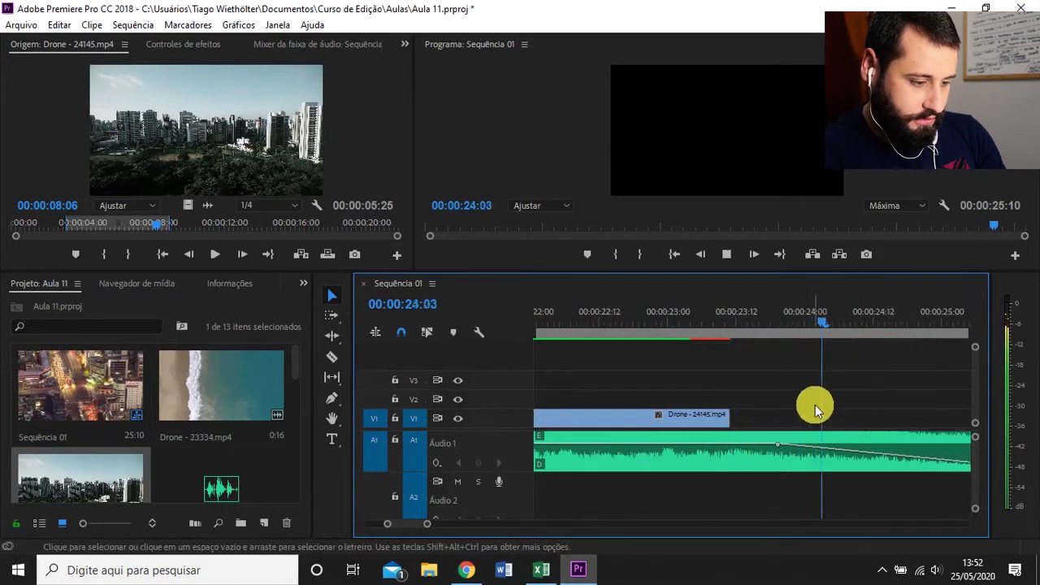
key(space)
double_click(232, 395)
double_click(232, 394)
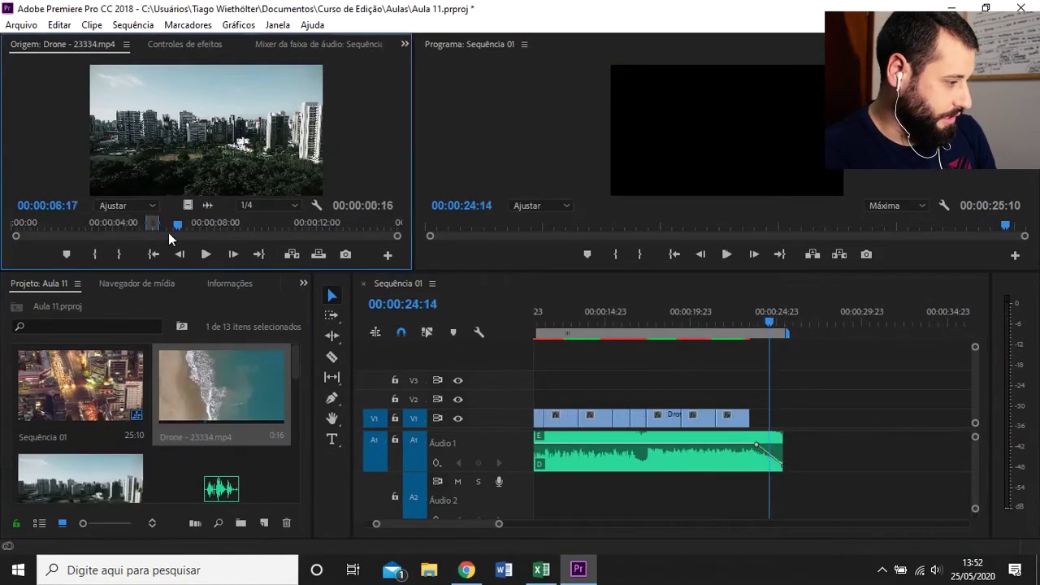
drag(160, 230, 171, 221)
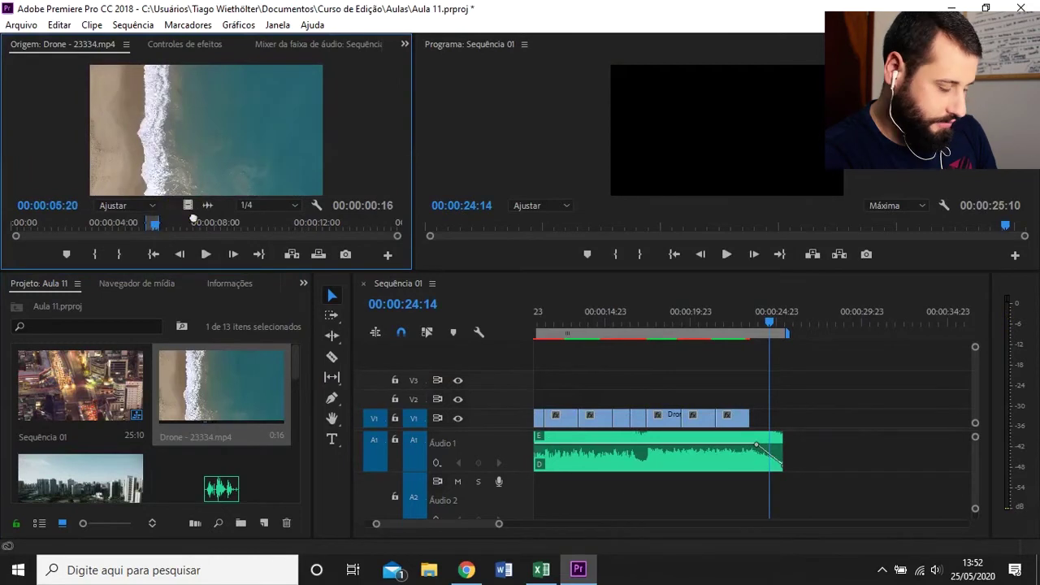
drag(715, 404, 804, 422)
click(772, 420)
click(586, 481)
Step: Mark an excerpt of the city sound effect ending at 00:00:32:20 and place it on A2 starting at 00:00:16:04
click(636, 326)
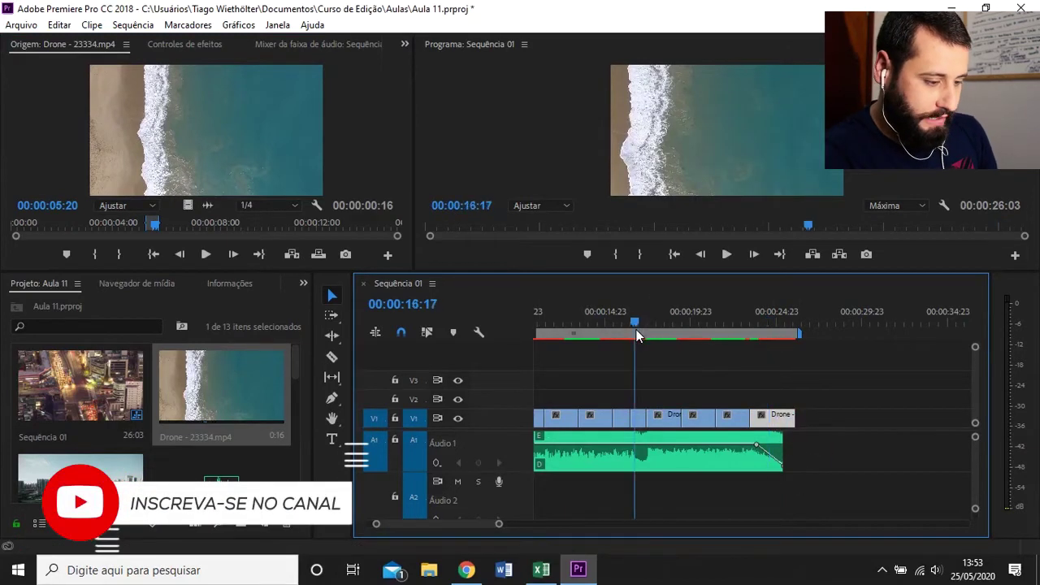
key(minus)
key(equal)
key(equal)
key(equal)
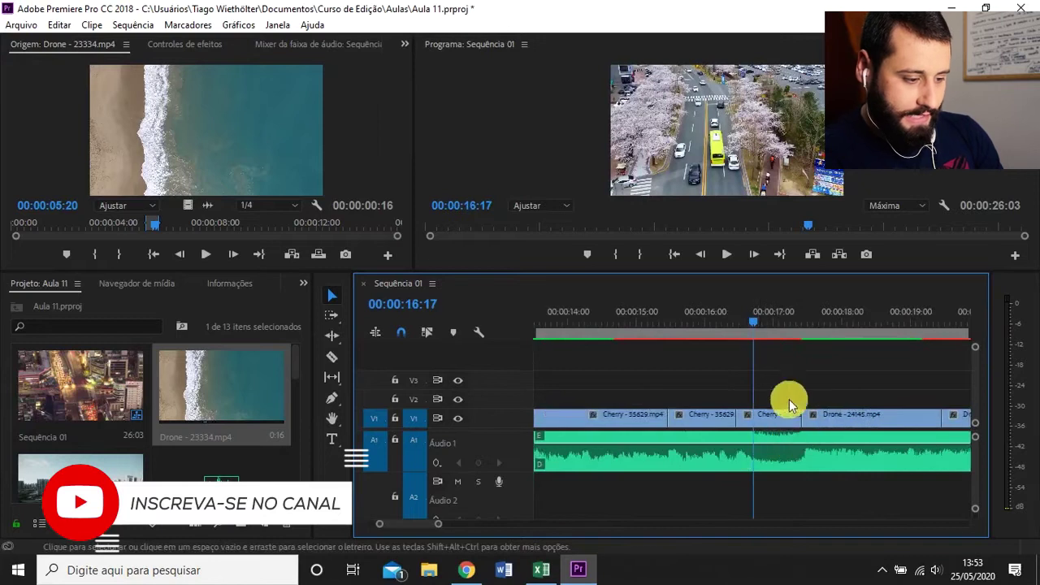
click(746, 321)
drag(749, 320, 723, 335)
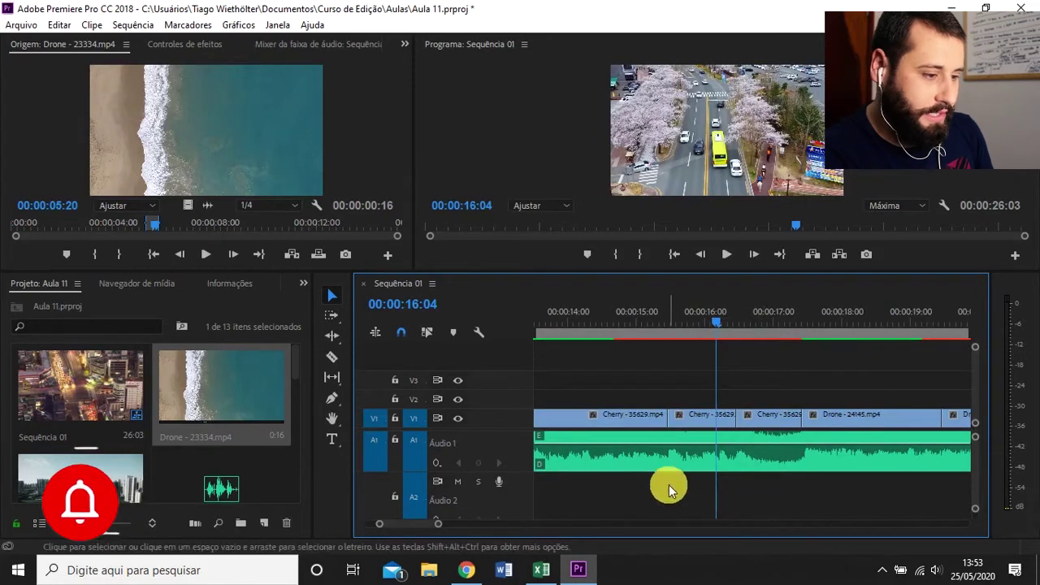
scroll(84, 450, down, 4)
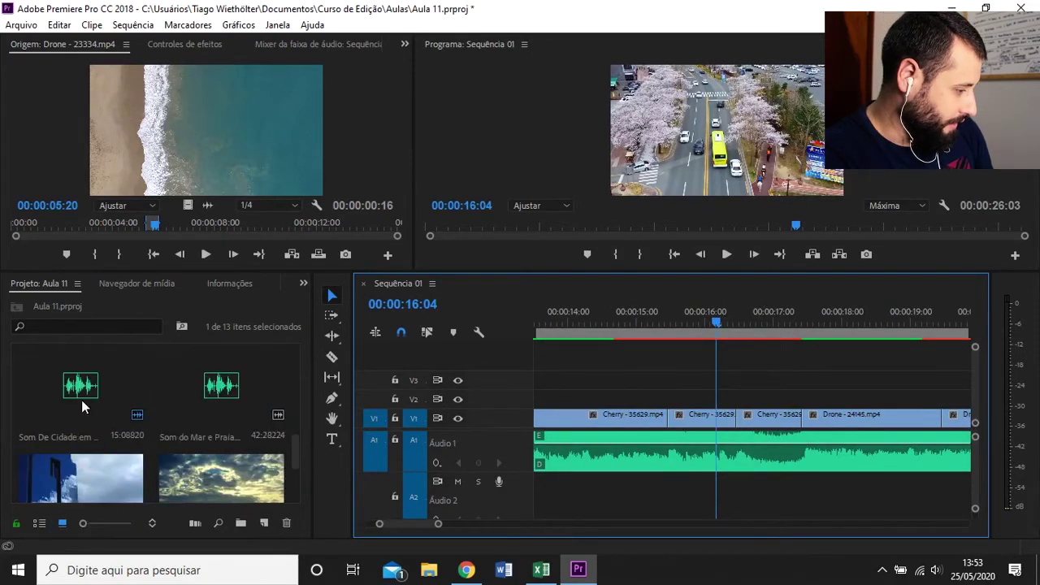
double_click(81, 400)
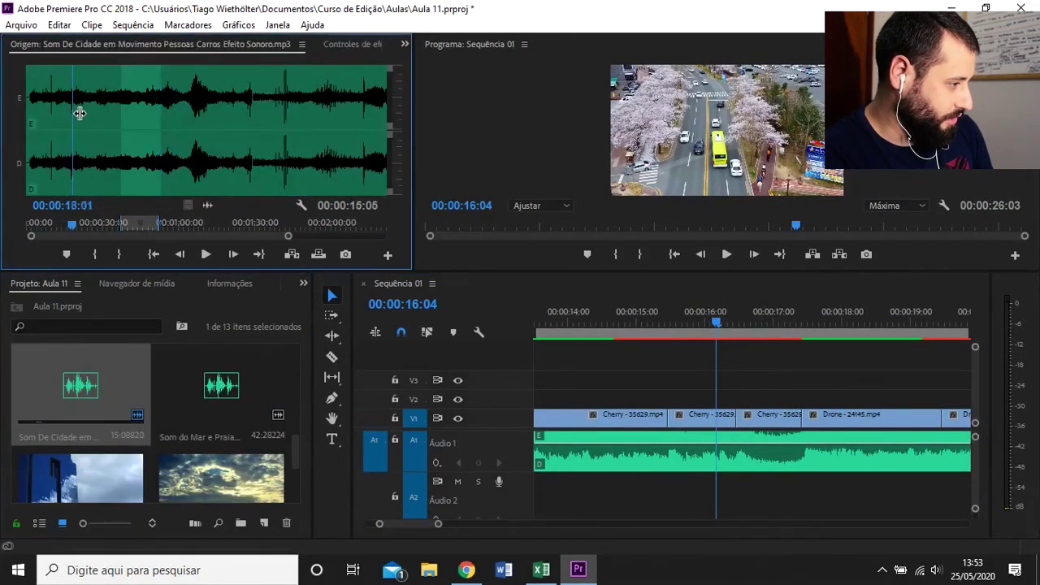
click(97, 256)
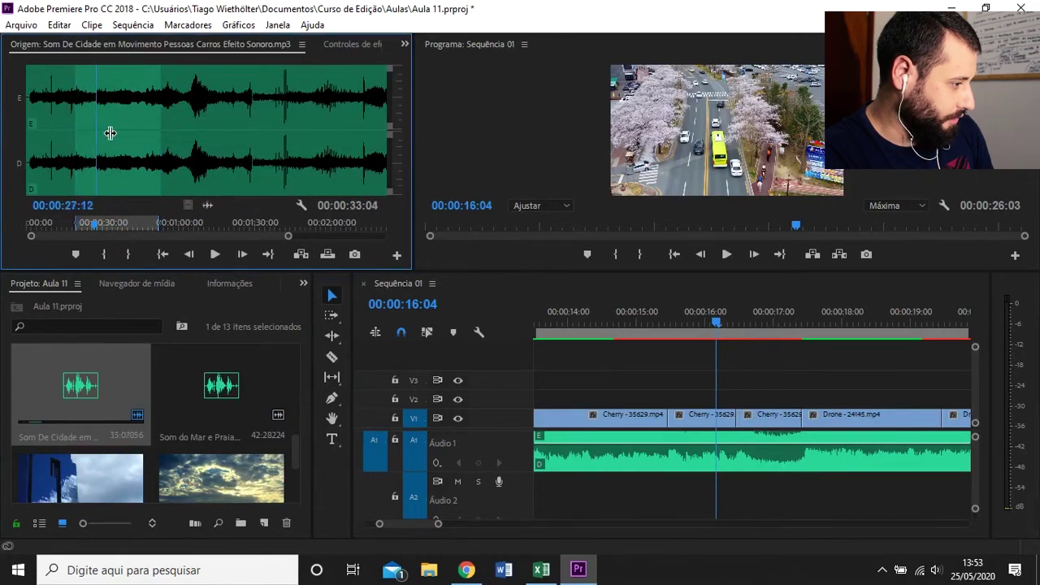
click(128, 253)
drag(216, 210, 757, 489)
Step: Play the added city sound and trim its end on A2 to the start of the first Drone - 24145 clip
key(space)
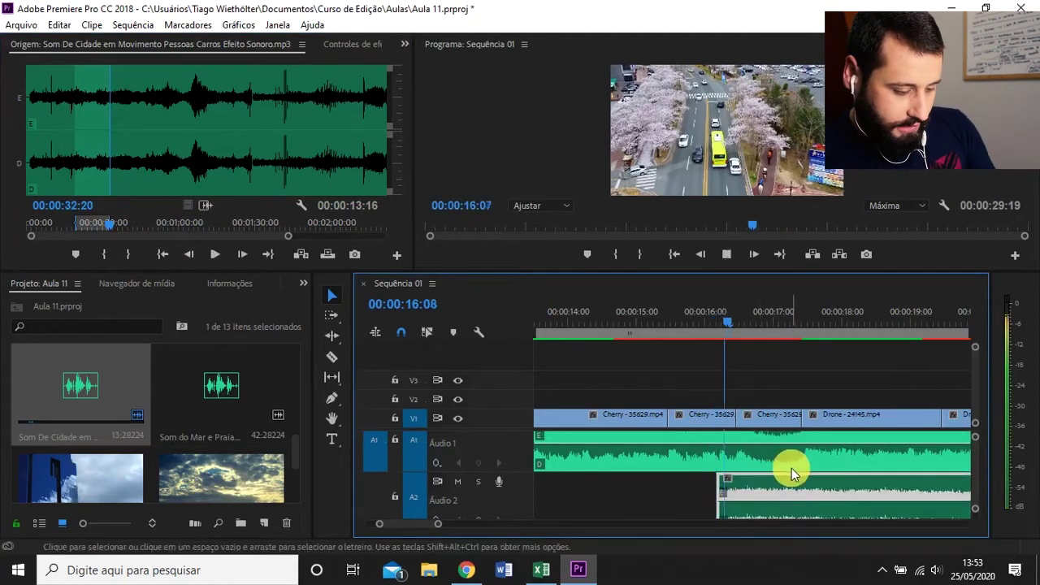
key(minus)
key(minus)
key(space)
key(minus)
drag(788, 490, 694, 490)
key(equal)
key(equal)
key(equal)
key(equal)
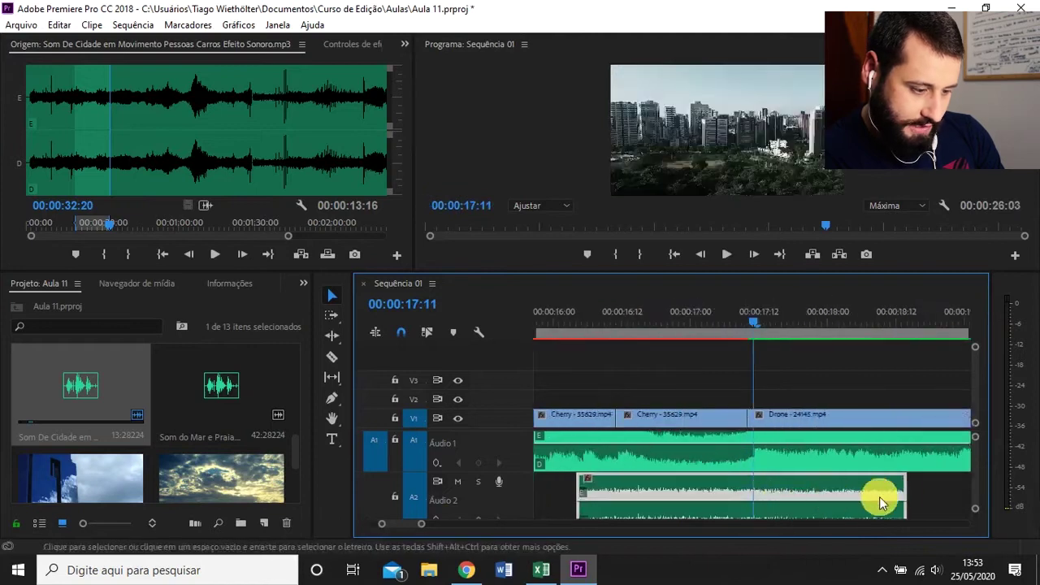
drag(915, 494, 745, 492)
Step: Add volume keyframes near 00:00:16:10 and at the start of the city sound on A2 to create a fade-in
drag(712, 333, 610, 316)
click(636, 412)
key(p)
click(636, 502)
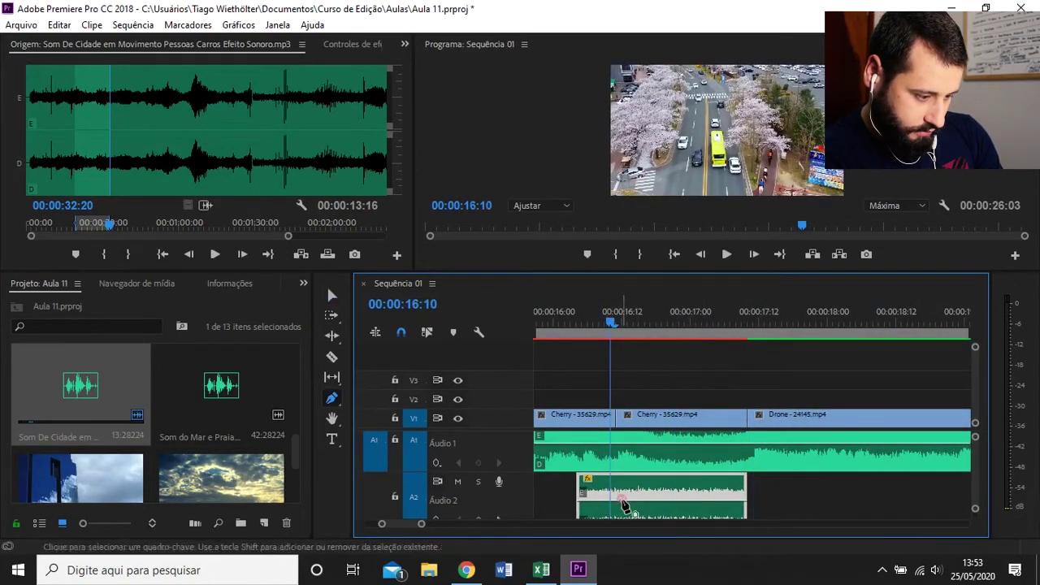
drag(609, 503, 577, 527)
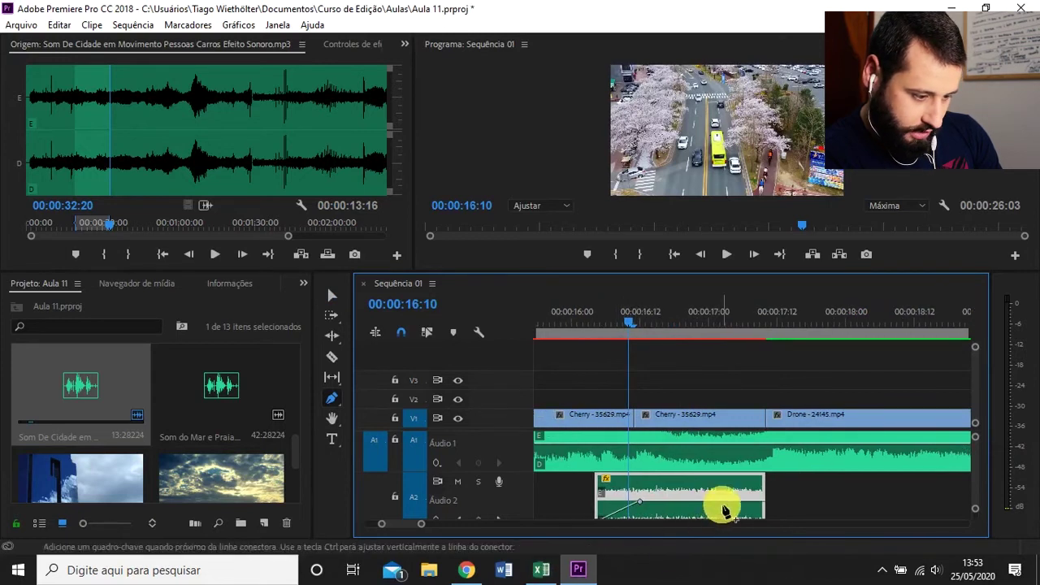
Step: Add volume keyframes near the end of the city sound on A2 to create a fade-out, and play it
drag(752, 503, 764, 516)
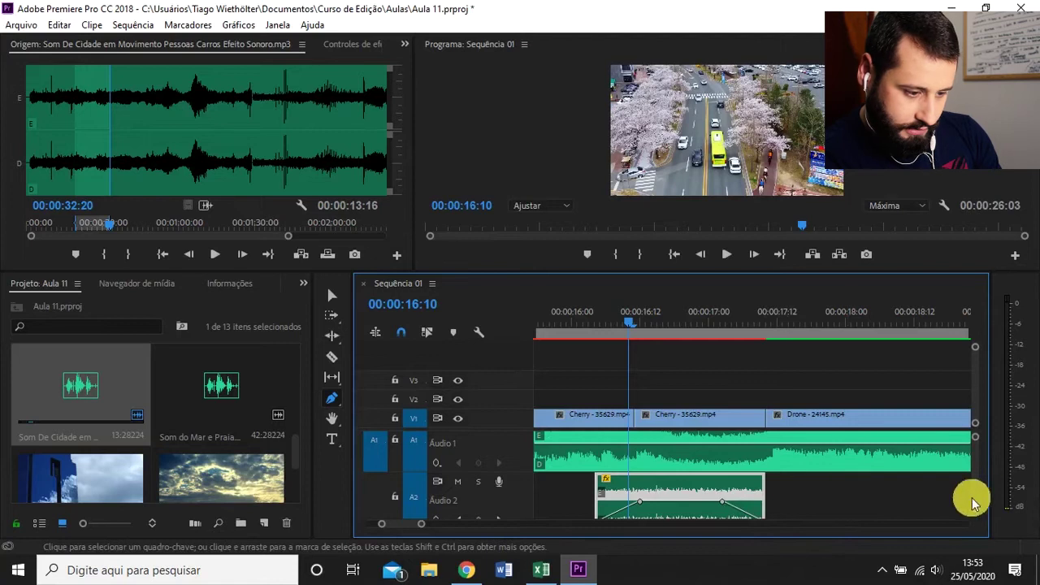
scroll(934, 471, down, 2)
click(594, 314)
key(space)
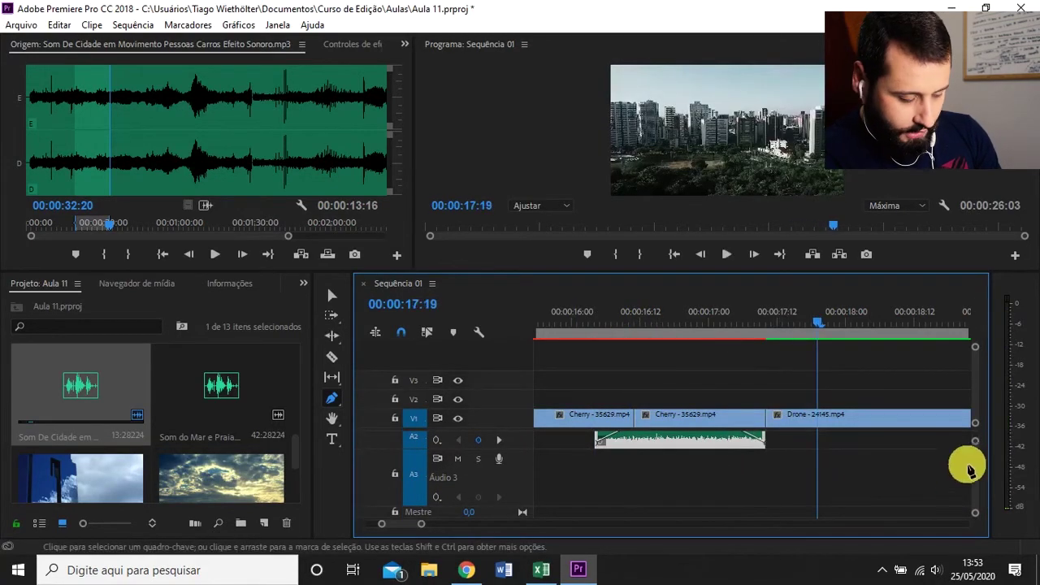
Step: Extend the end of the city sound on A2 past the start of the first Drone - 24145 clip, and play the transition
scroll(979, 476, up, 3)
key(v)
drag(765, 473, 801, 492)
click(857, 476)
key(space)
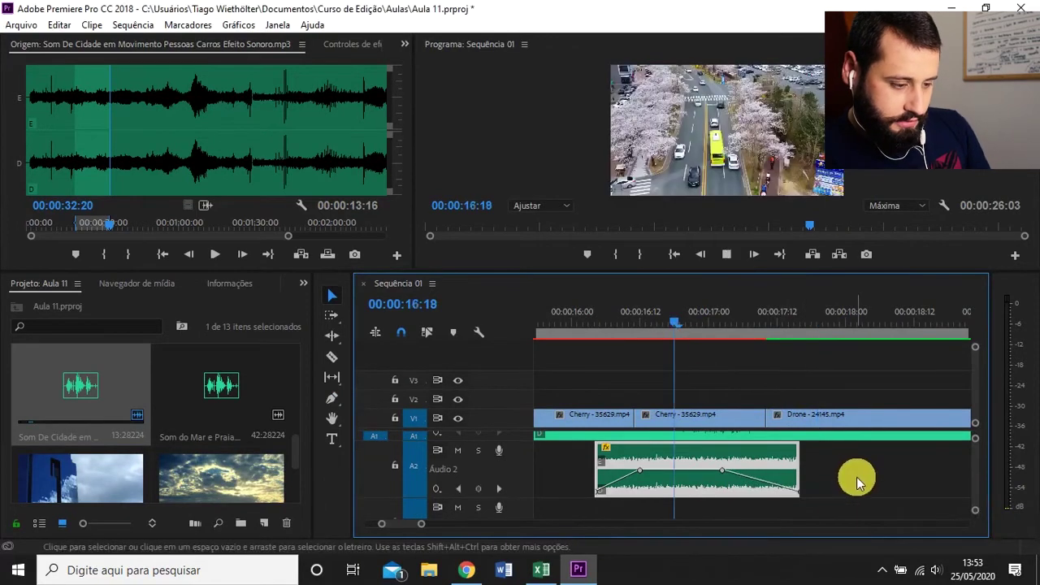
key(minus)
key(minus)
key(minus)
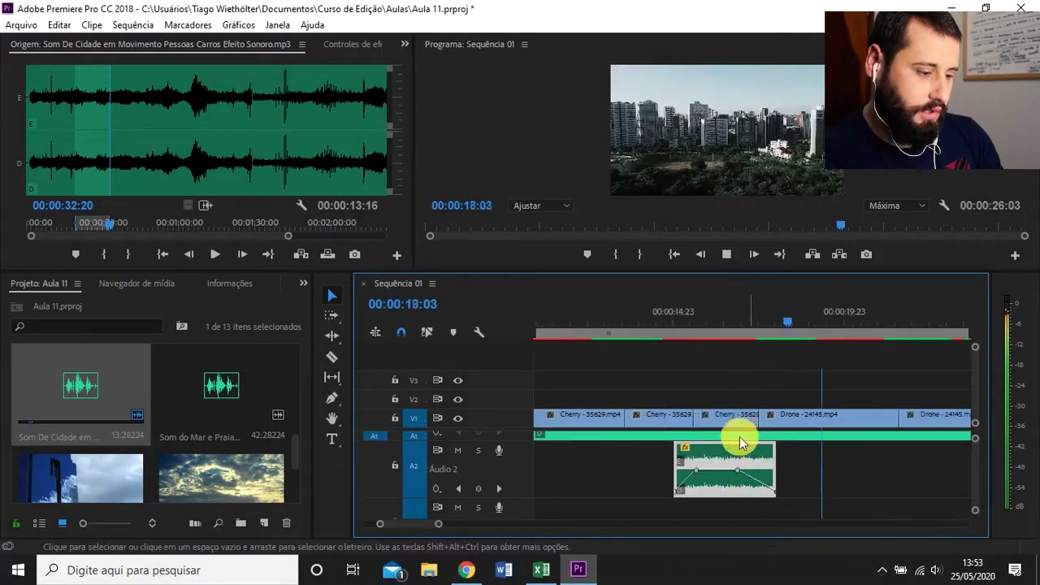
click(741, 323)
key(space)
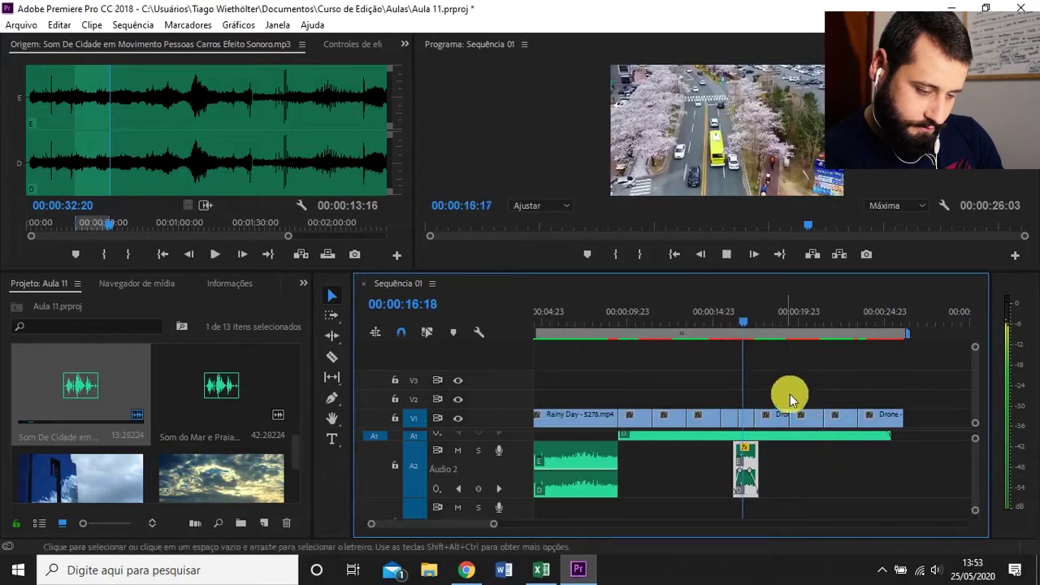
key(minus)
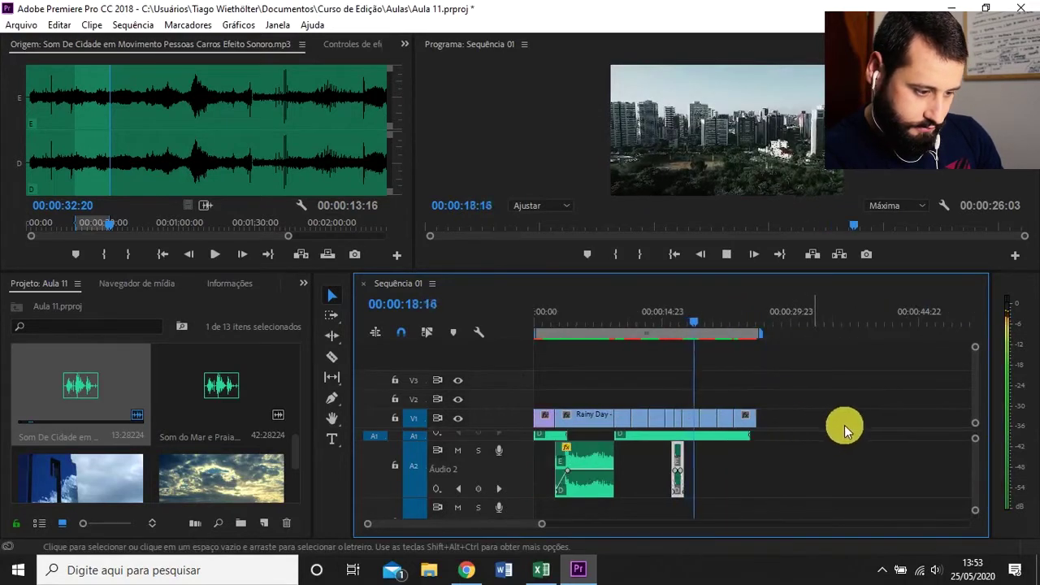
Step: Load Som do Mar e Praia.mp3 and place its marked excerpt from 00:02:45:06 on A2 at the start of the Drone - 23334.mp4 clip
key(equal)
click(858, 318)
key(equal)
scroll(978, 468, up, 3)
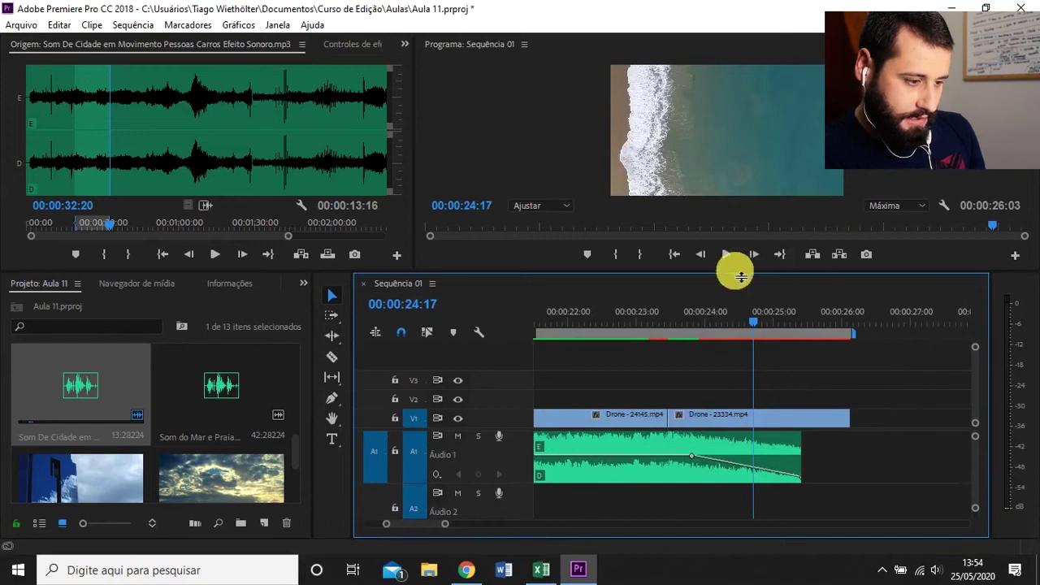
drag(735, 271, 731, 181)
click(207, 294)
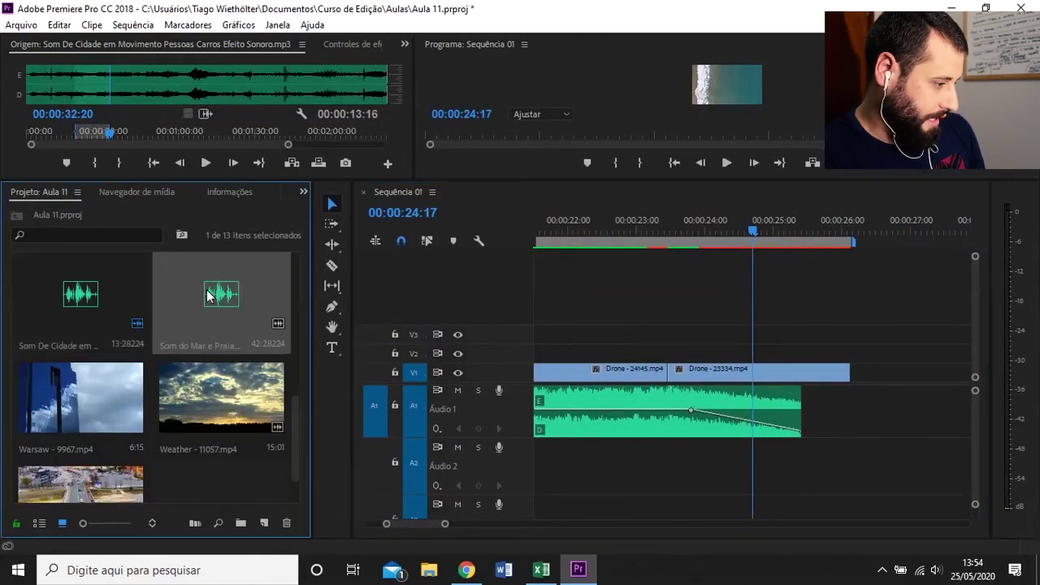
double_click(230, 275)
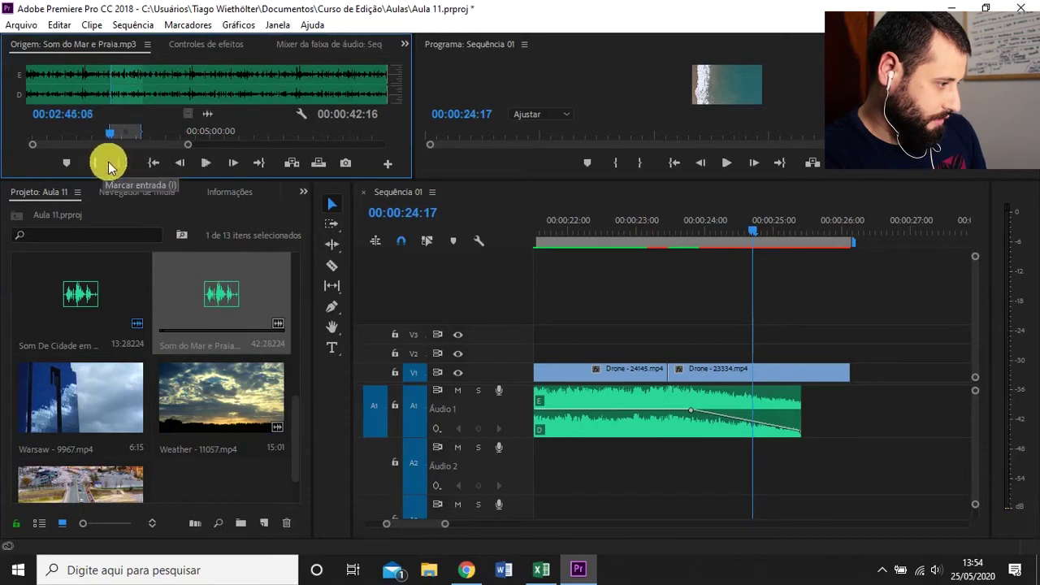
drag(549, 270, 676, 450)
Step: Trim the end of the sea sound on A2 to the end of the Drone - 23334.mp4 clip
key(minus)
key(minus)
key(minus)
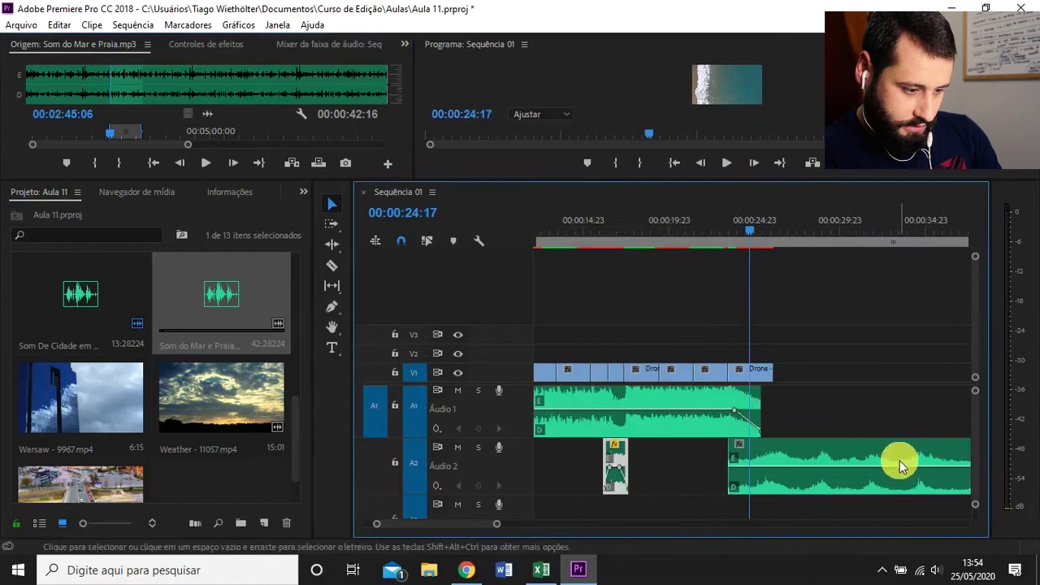
scroll(885, 461, down, 2)
drag(816, 457, 786, 457)
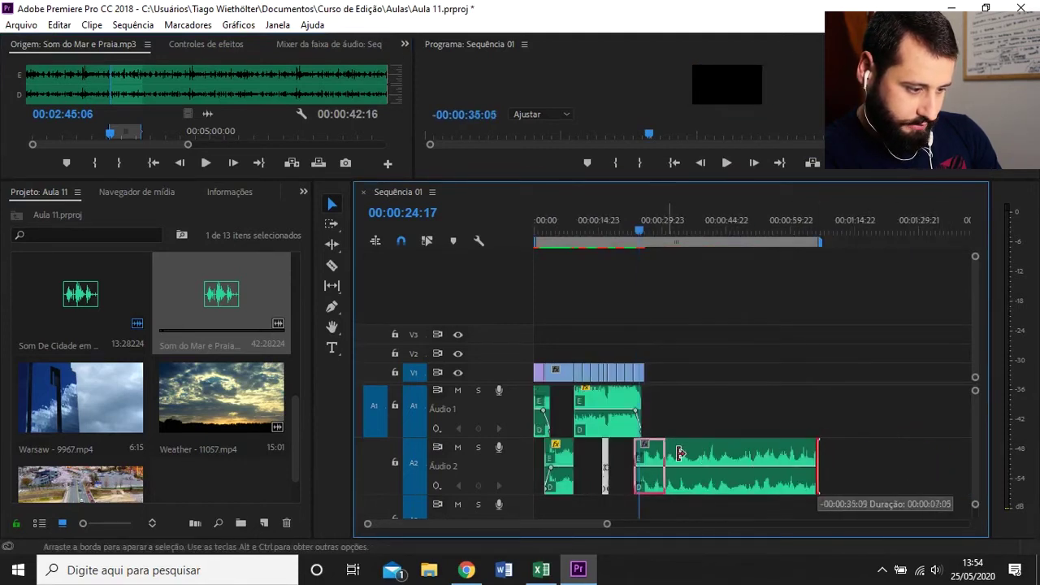
drag(666, 452, 657, 449)
Step: Add volume keyframes at both ends of the sea sound on A2 for a fade-in and fade-out, and play the ending from 00:00:22:22
key(equal)
key(equal)
key(equal)
key(equal)
key(equal)
key(minus)
key(p)
click(786, 468)
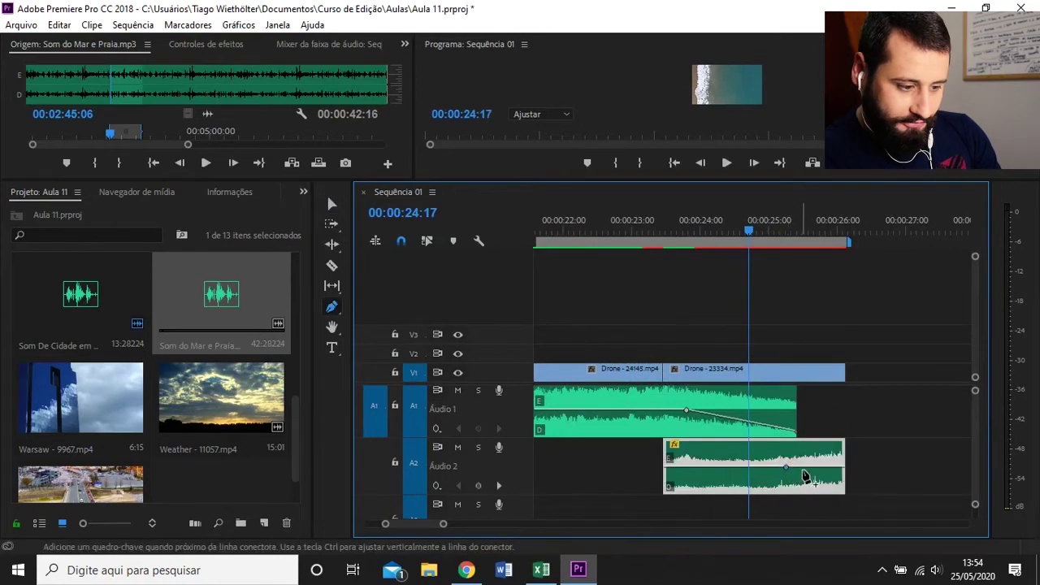
drag(804, 468, 1007, 568)
drag(613, 468, 617, 490)
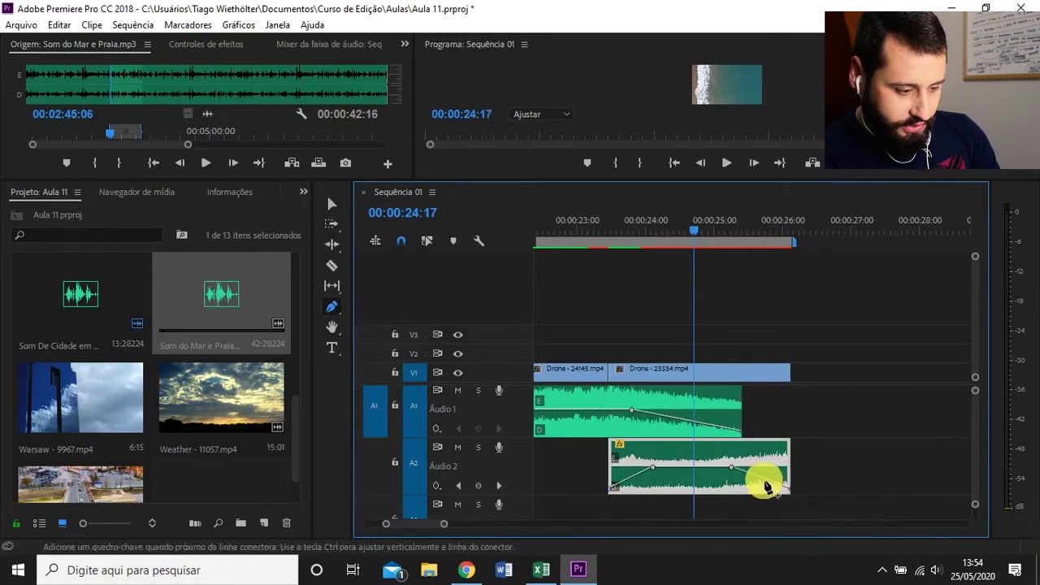
click(572, 230)
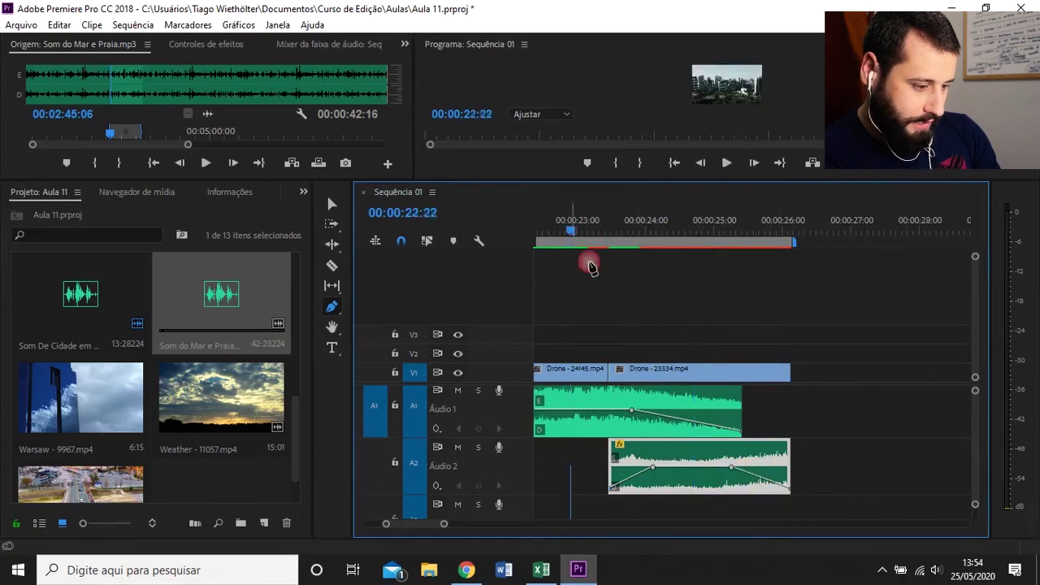
key(v)
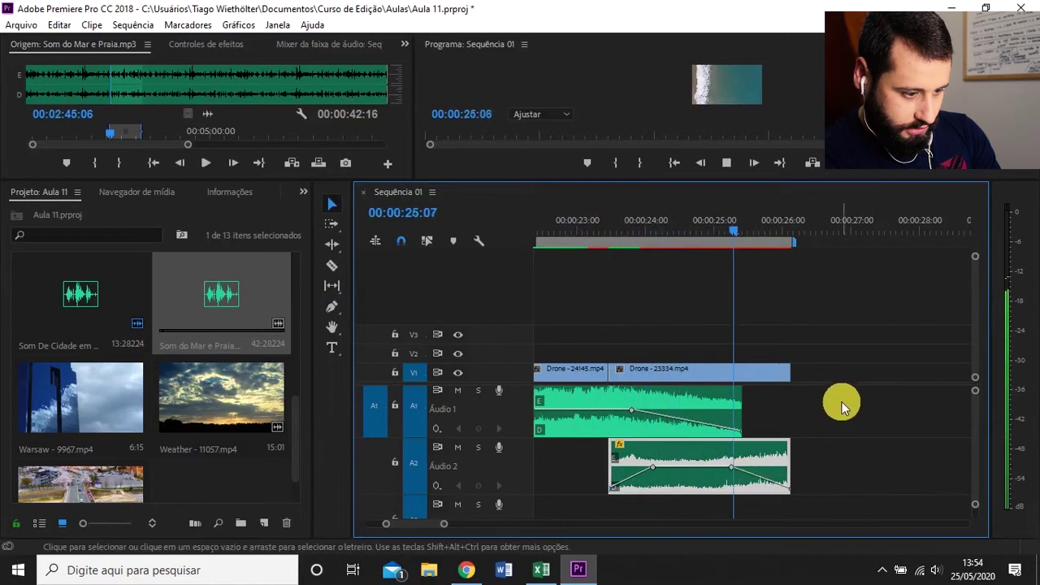
Step: Apply a cross dissolve of just over two seconds at the end of the Drone - 23334.mp4 clip and play it
click(732, 375)
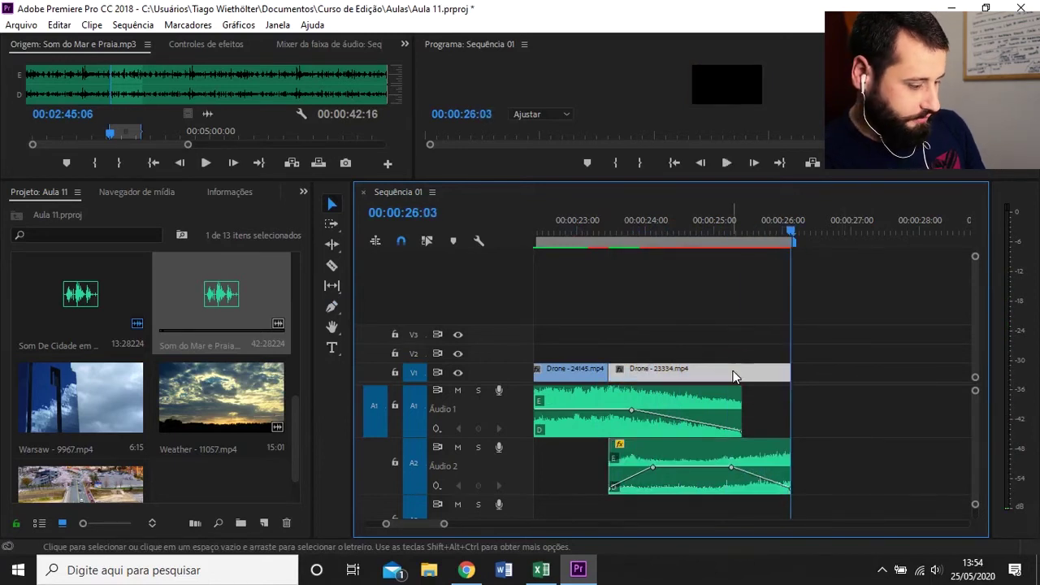
drag(721, 375, 632, 377)
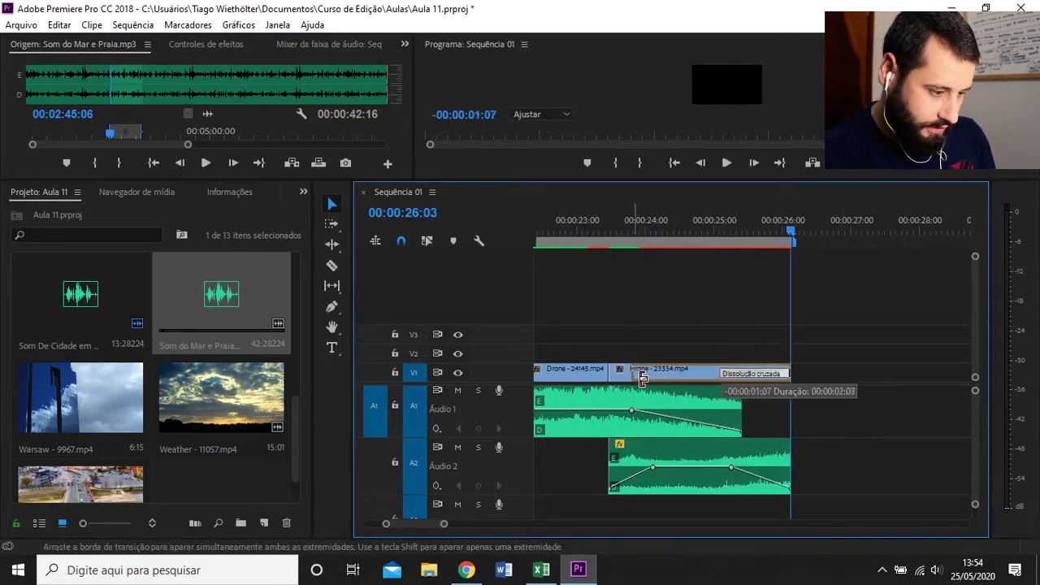
drag(638, 236, 619, 234)
drag(794, 347, 725, 370)
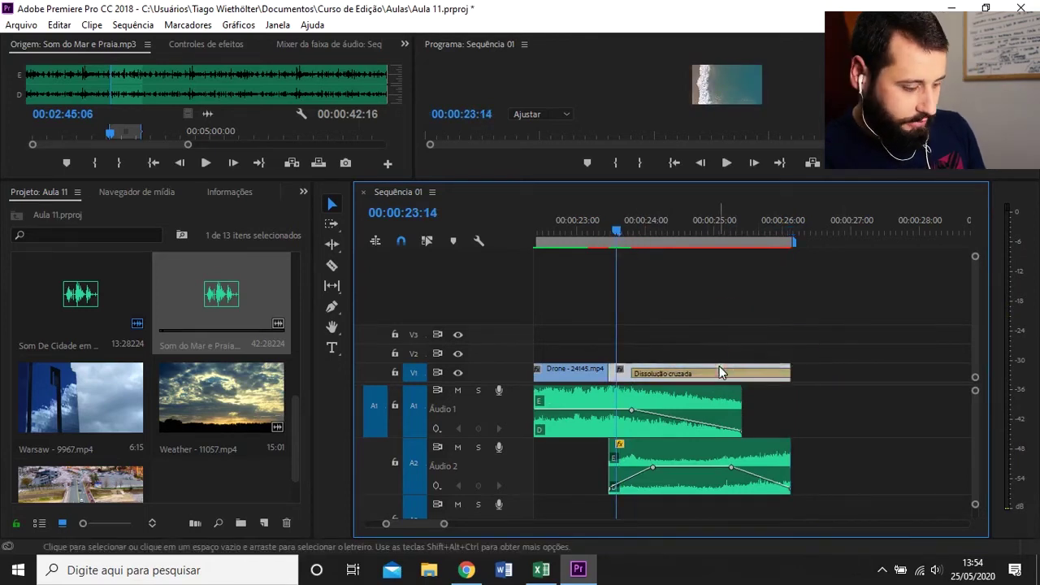
key(ctrl+z)
click(728, 381)
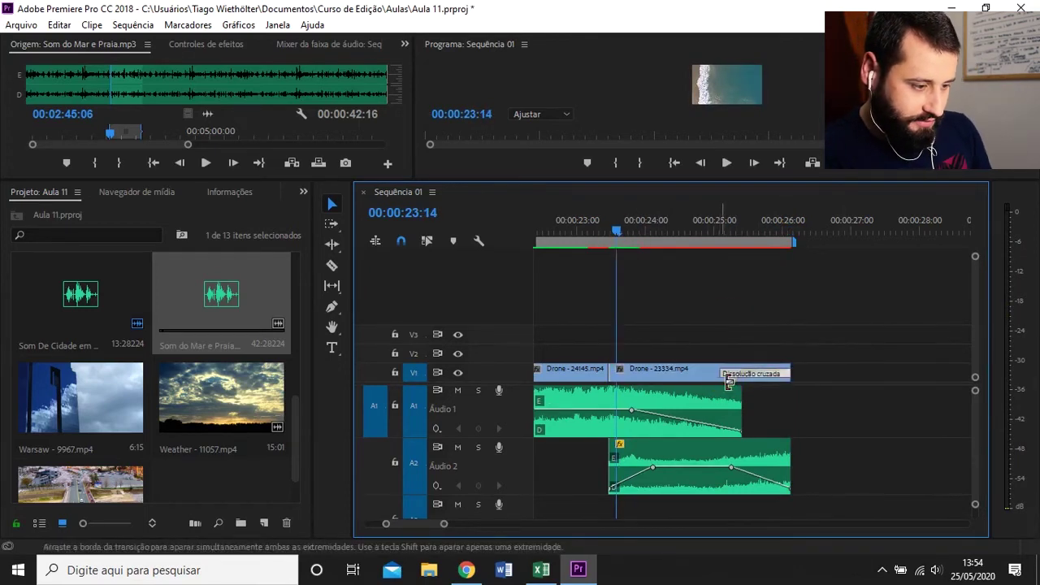
key(ctrl+shift+z)
key(space)
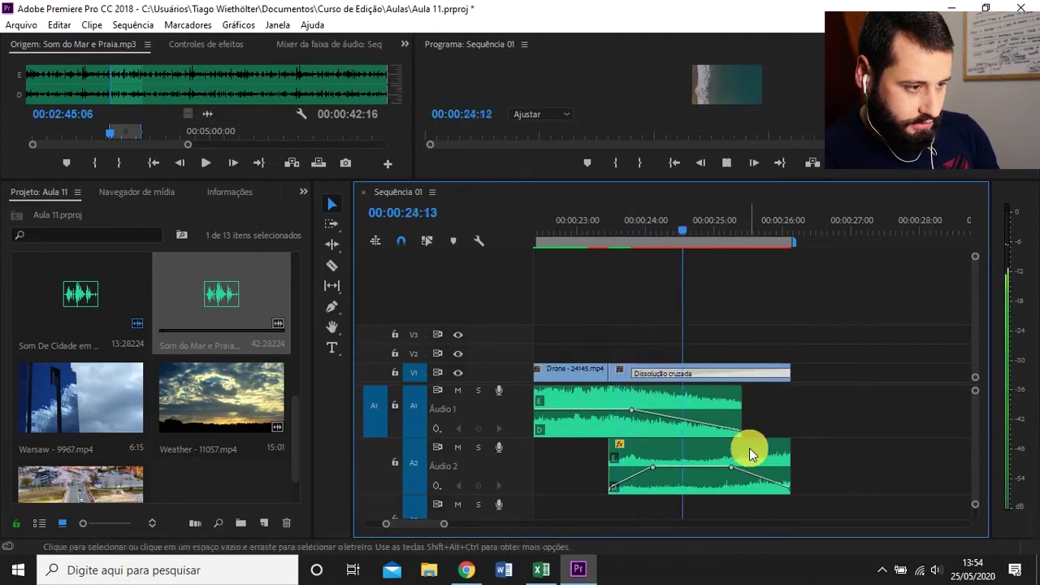
Step: Apply a cross dissolve to the start of the Seoul - 21118.mp4 clip at the beginning of the sequence
key(minus)
key(minus)
key(minus)
key(minus)
key(minus)
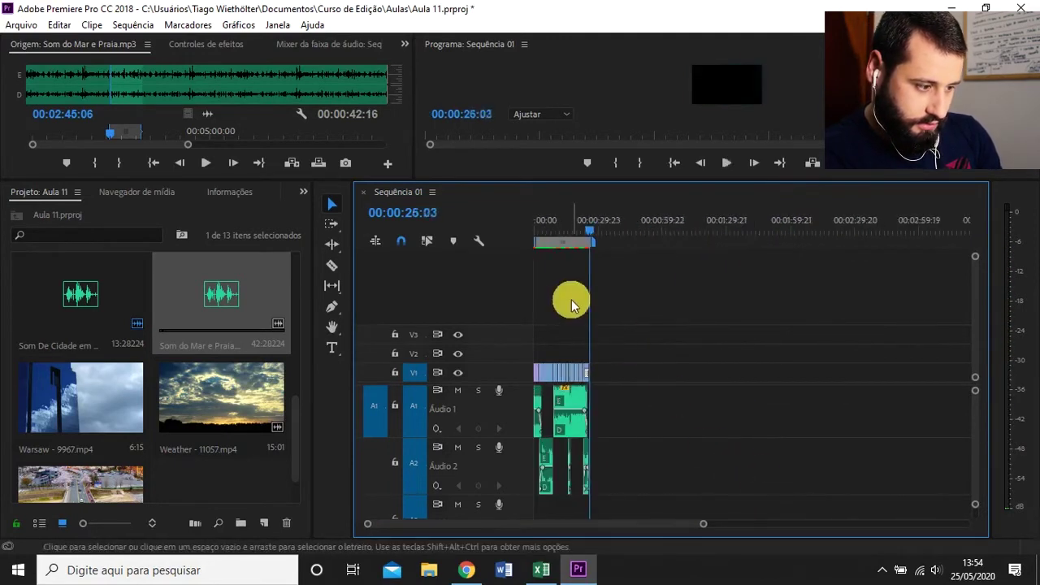
drag(566, 232, 536, 358)
key(equal)
key(equal)
key(equal)
key(equal)
key(equal)
click(569, 372)
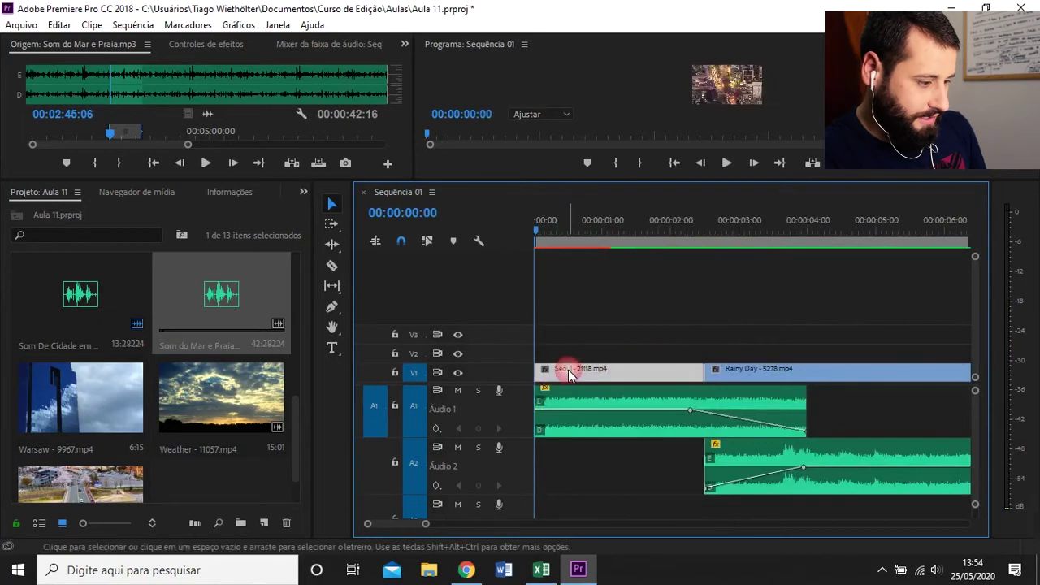
key(ctrl+d)
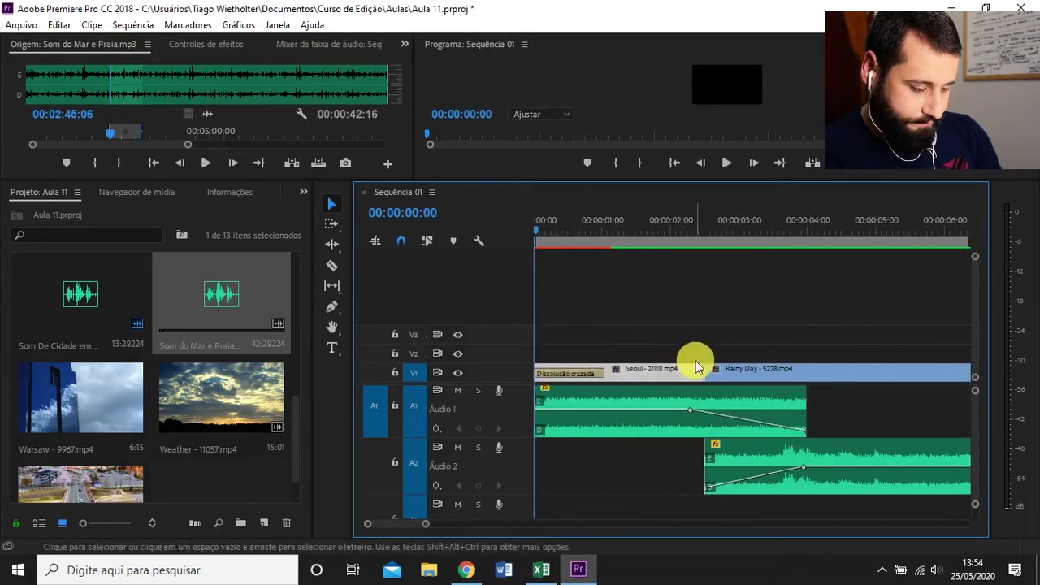
Step: Add volume keyframes near 00:00:00:14 and at the start of the first A1 sound to create a fade-in, and play it
key(minus)
key(minus)
key(minus)
key(space)
key(space)
key(equal)
key(equal)
key(equal)
key(equal)
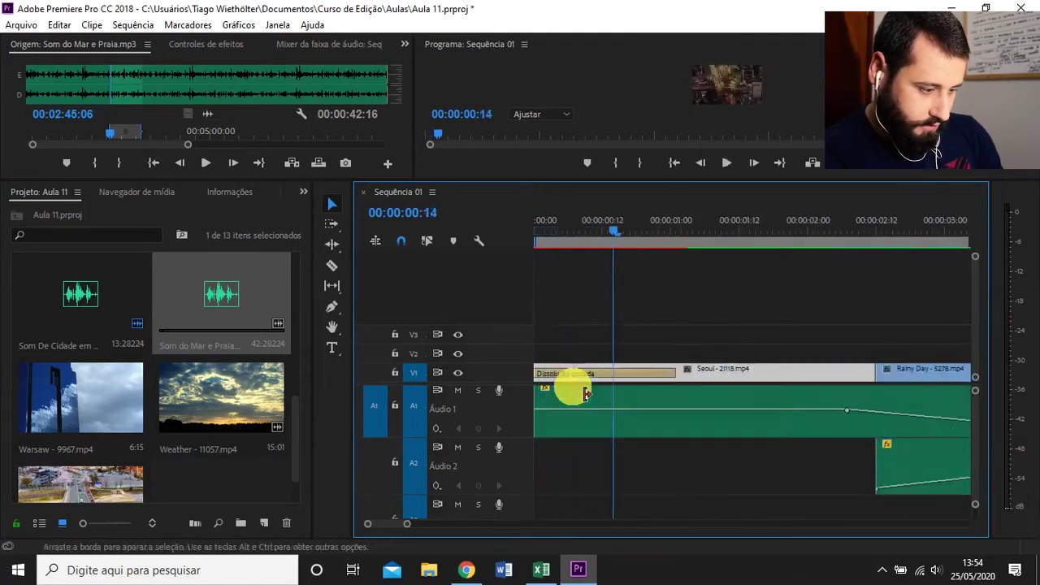
key(p)
click(603, 414)
drag(603, 413, 536, 433)
drag(583, 239, 406, 285)
key(space)
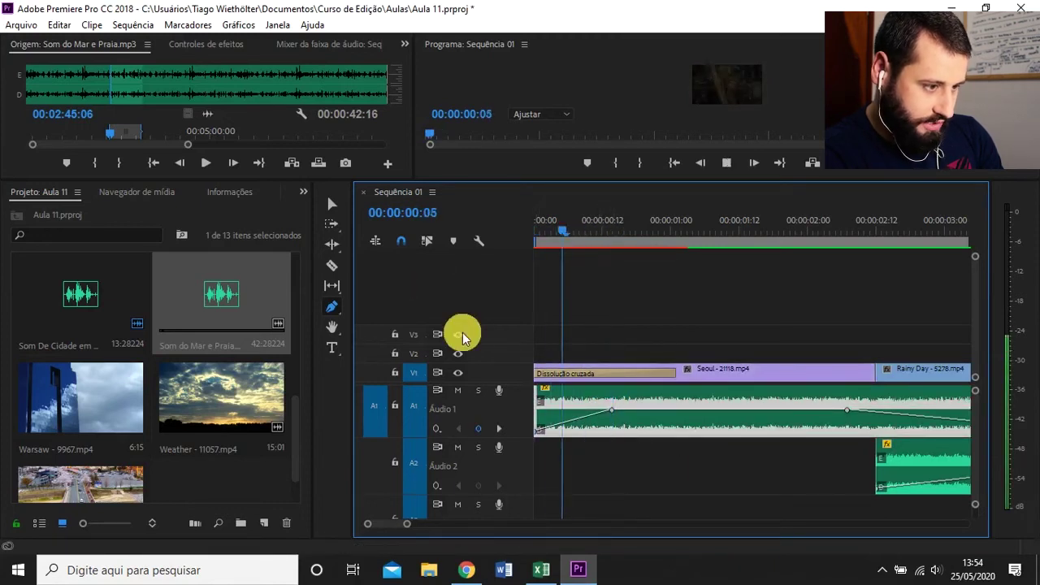
Step: Set the scale of the second Cherry - 35629.mp4 clip on V1 to 120
key(minus)
key(minus)
key(minus)
key(minus)
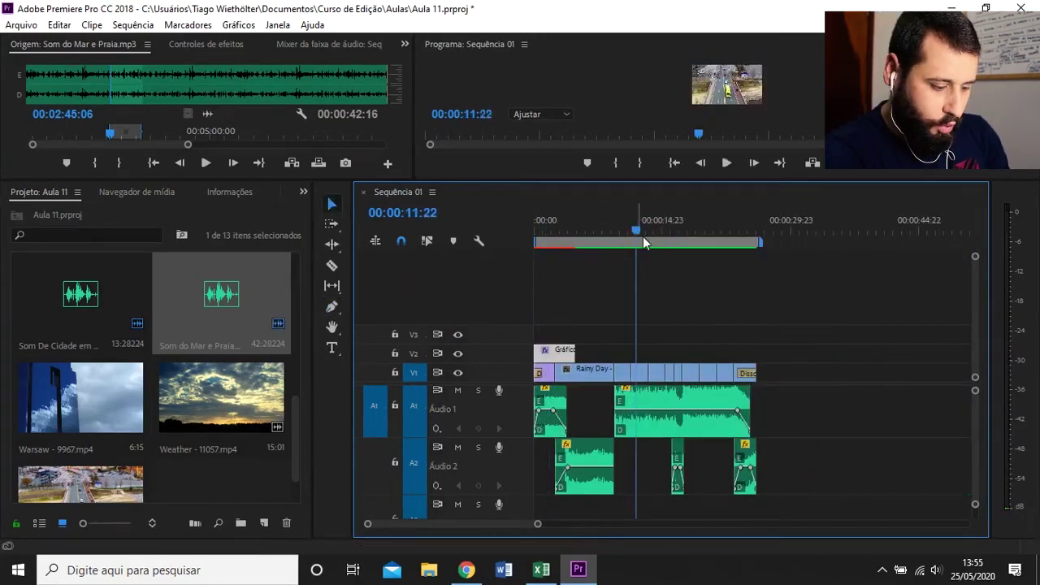
key(equal)
key(equal)
key(equal)
mouse_move(747, 215)
mouse_down()
mouse_move(772, 218)
mouse_move(740, 230)
mouse_up()
click(741, 372)
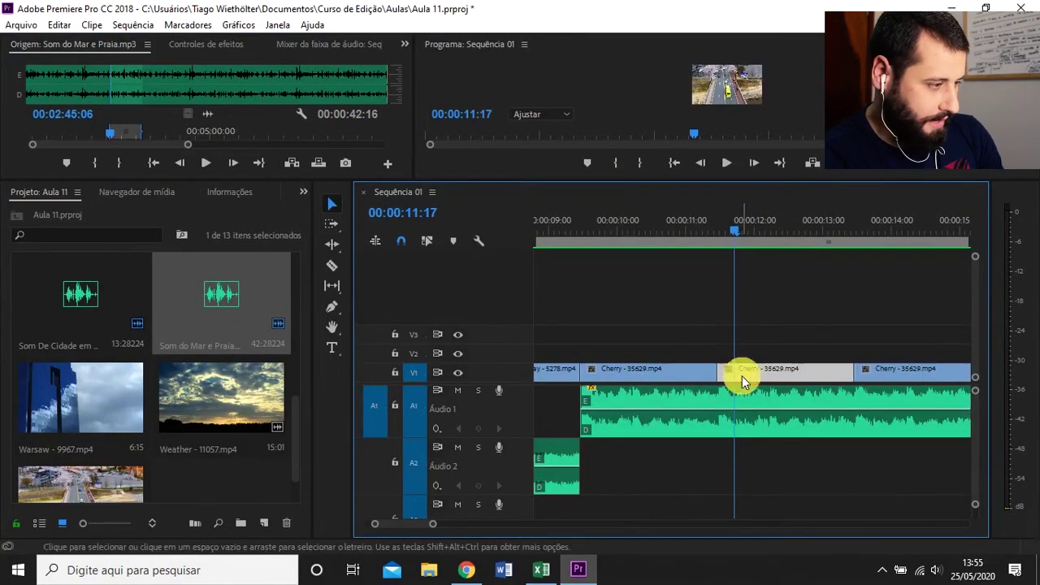
click(211, 47)
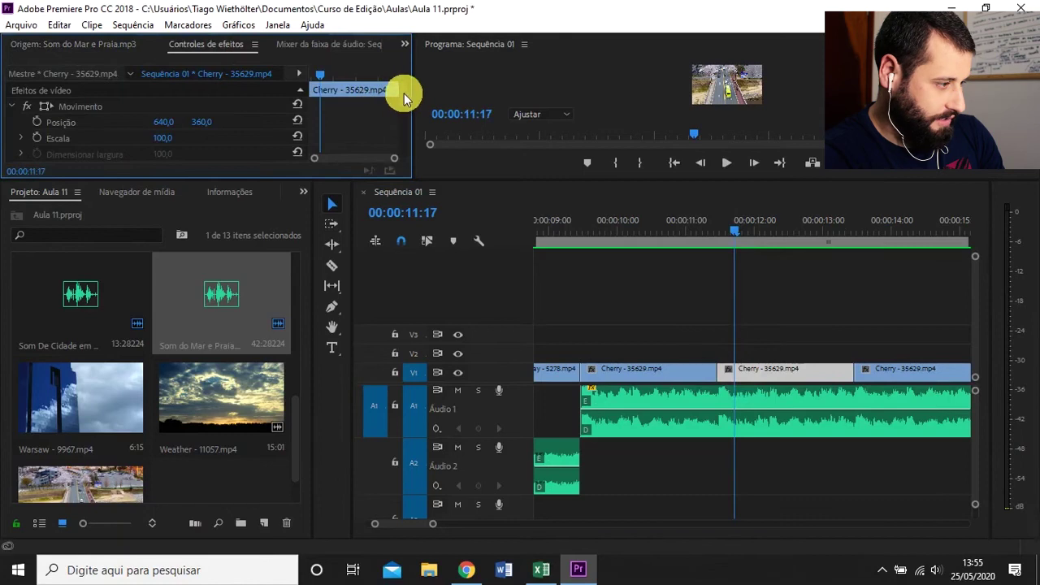
scroll(404, 94, down, 1)
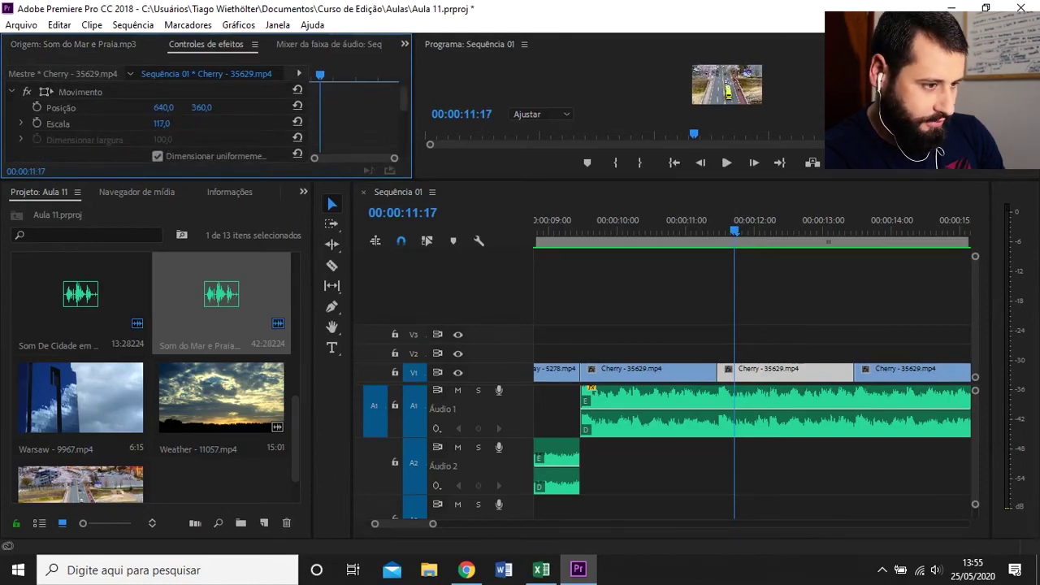
drag(731, 237, 671, 239)
drag(708, 187, 888, 312)
Step: Set the scale of the fourth Cherry - 35629.mp4 clip, around 00:00:16:01, to 151 and play the cut from 00:00:14:11
key(minus)
key(equal)
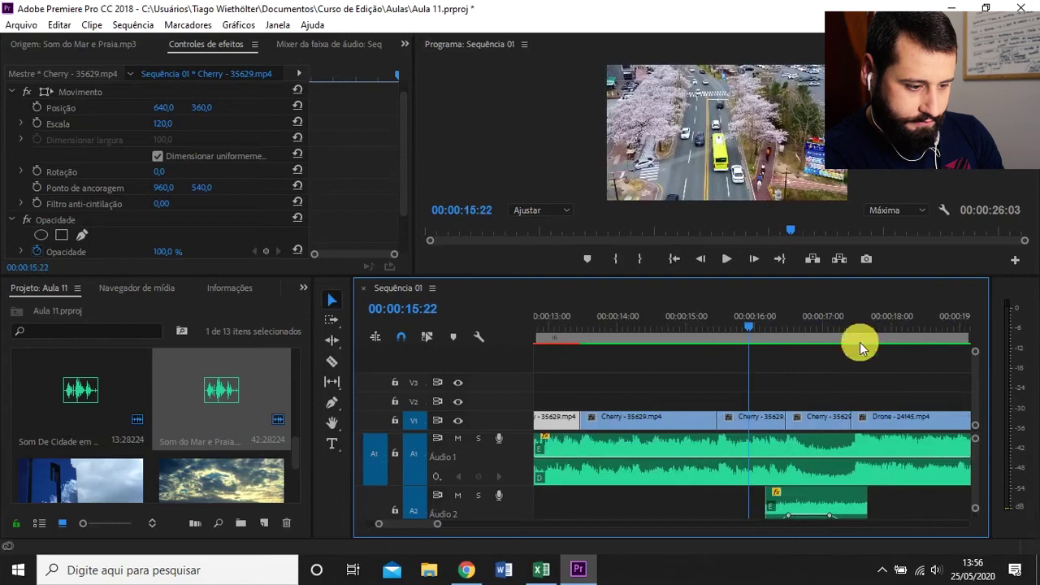
click(750, 419)
click(676, 318)
key(space)
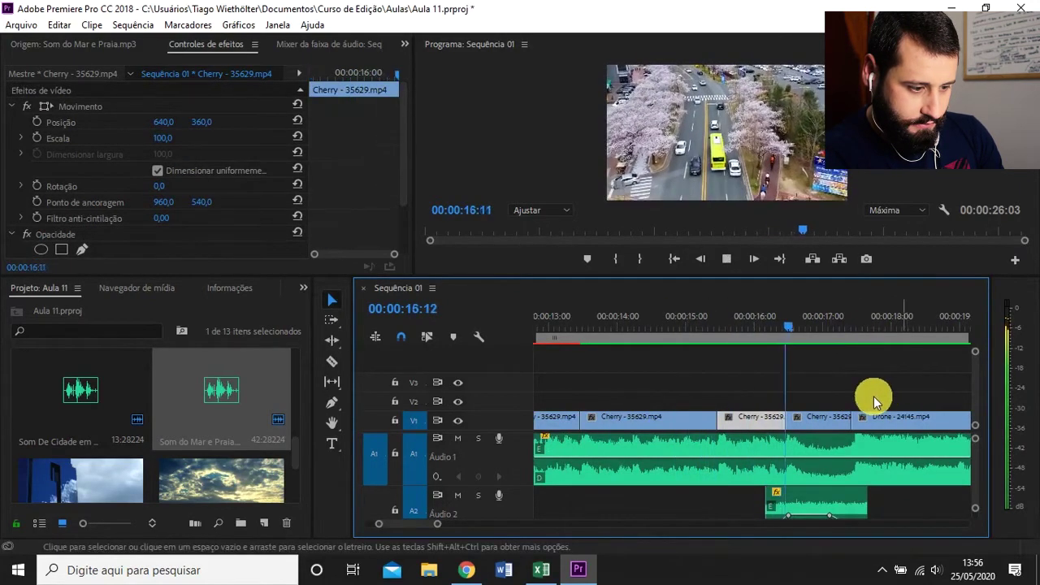
click(757, 307)
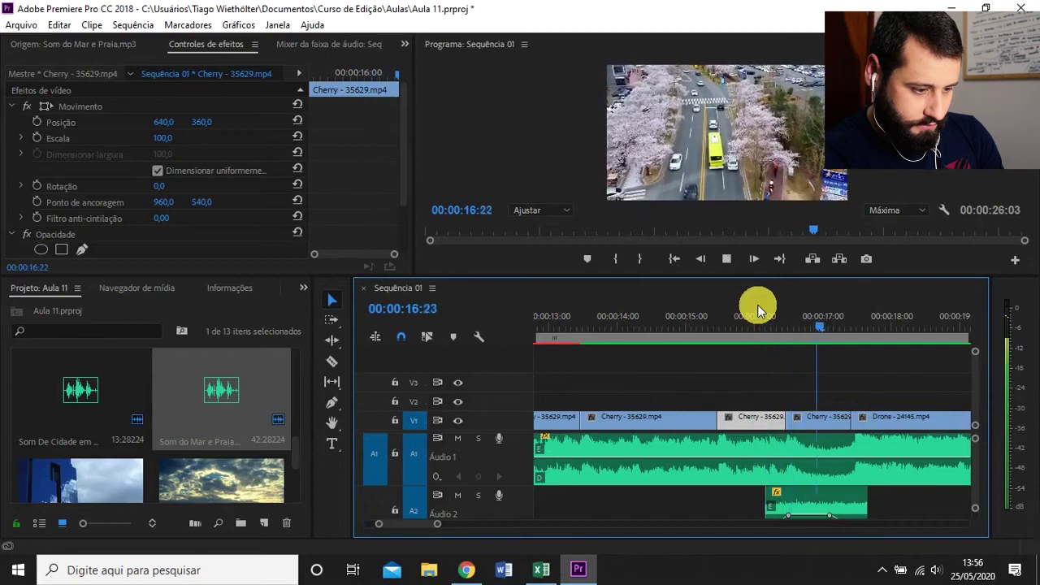
click(757, 320)
click(169, 143)
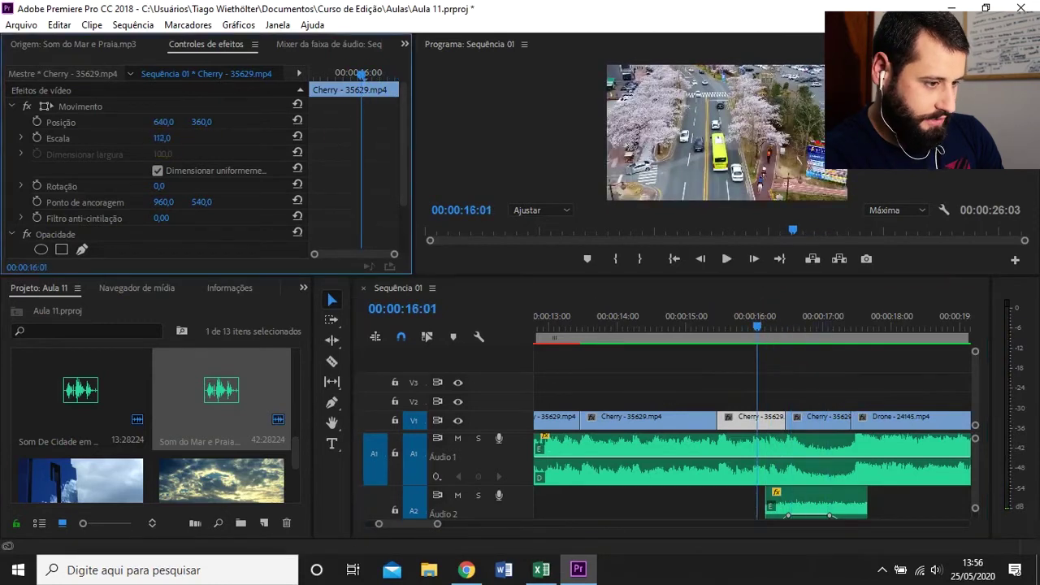
click(647, 323)
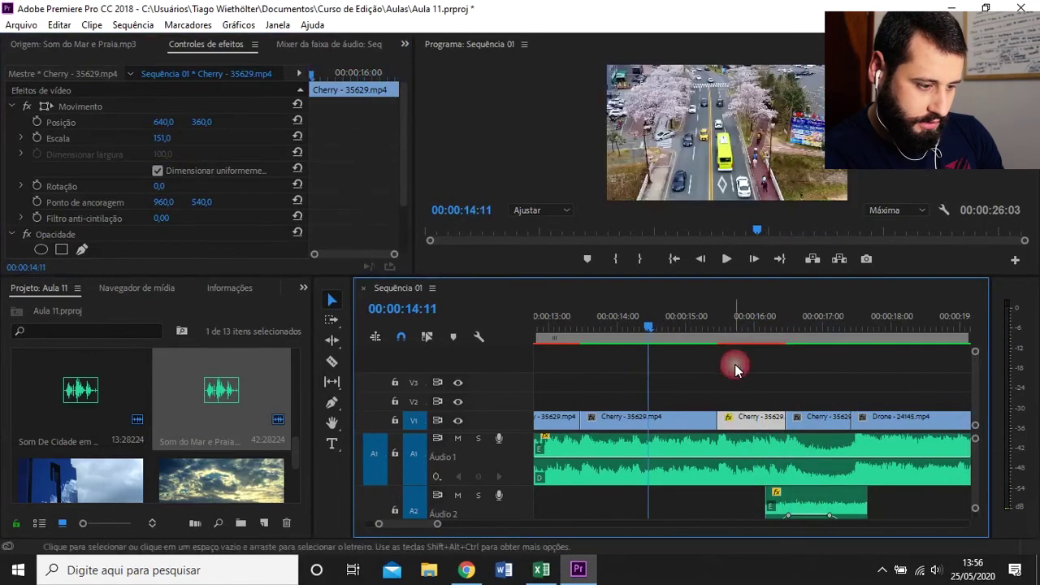
click(734, 364)
key(space)
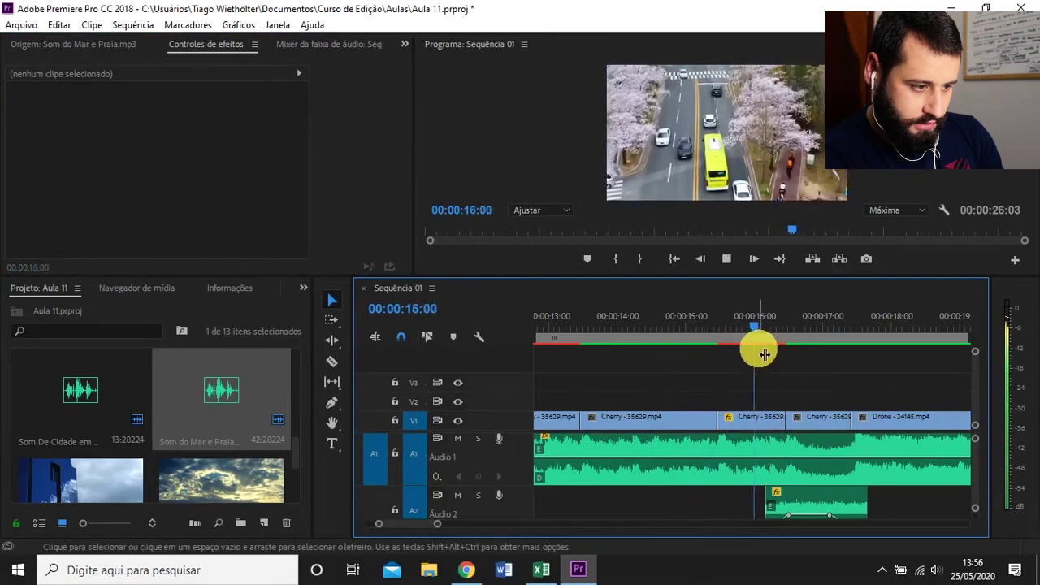
Step: Enlarge the scale of the second Drone - 24145.mp4 clip on V1, around 00:00:19:13, and play the cut through to 00:00:24:10
key(minus)
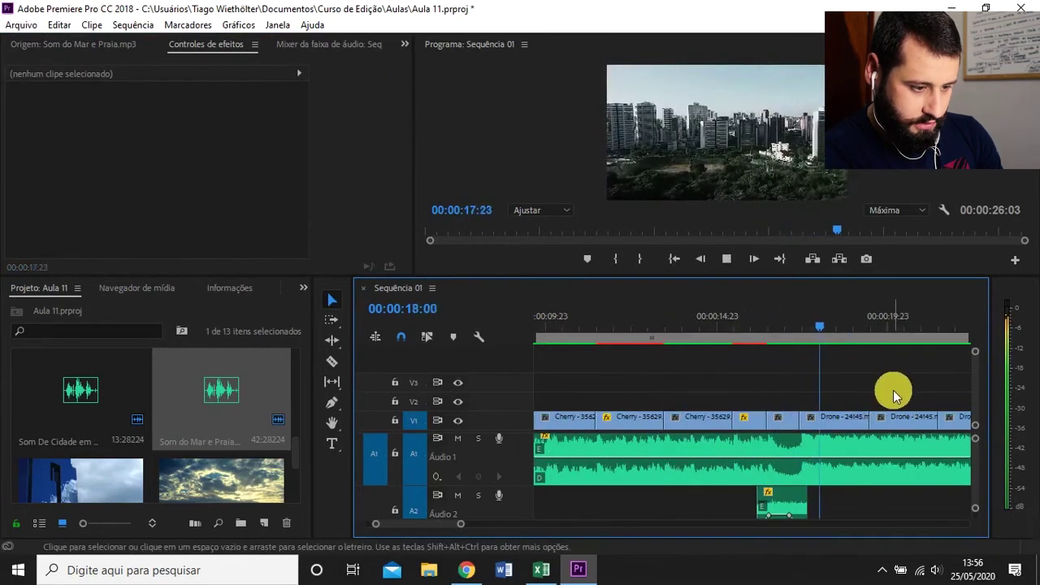
key(minus)
click(828, 420)
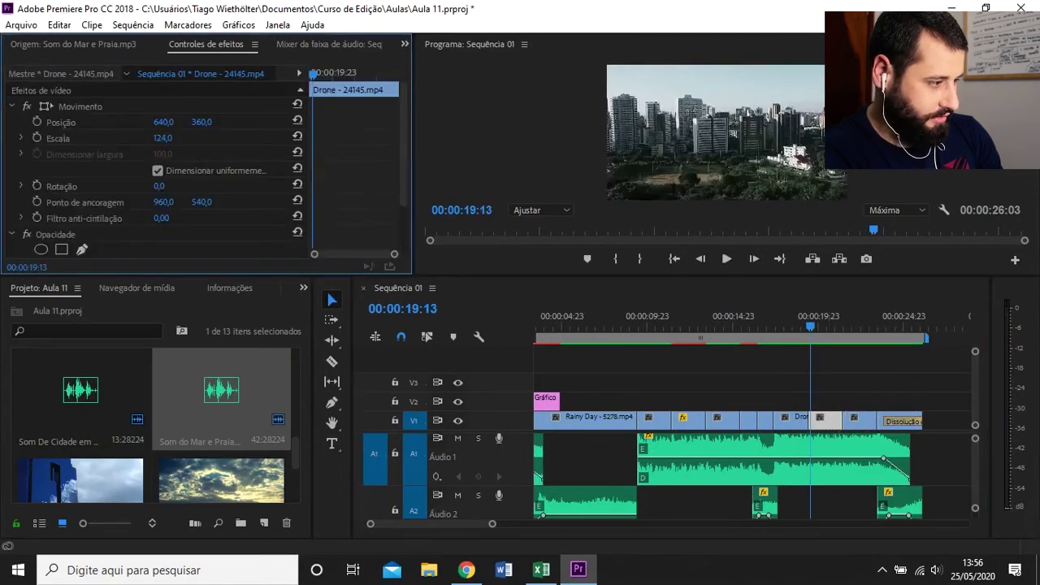
drag(162, 138, 172, 138)
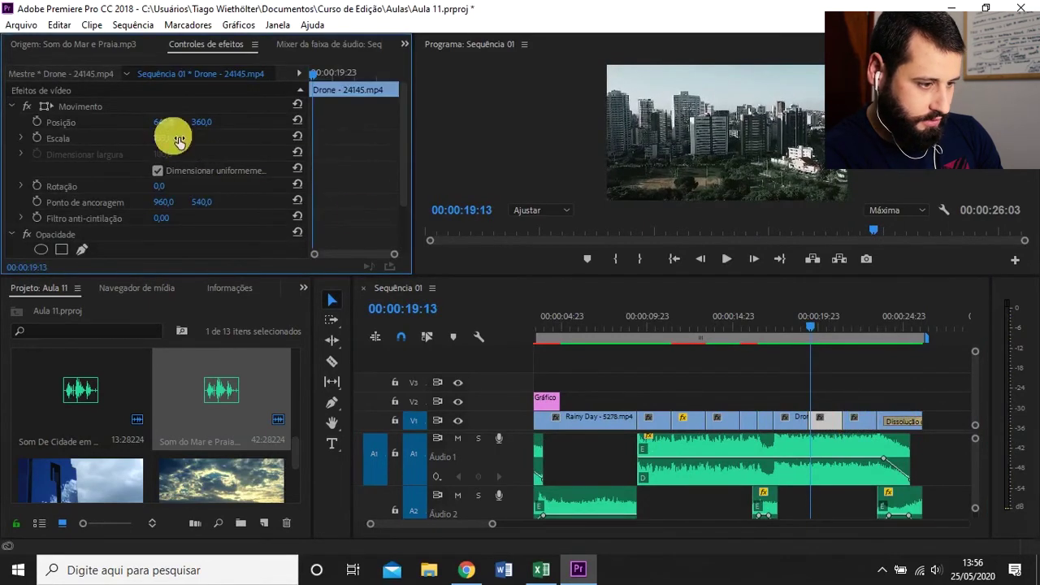
click(799, 326)
click(889, 388)
key(space)
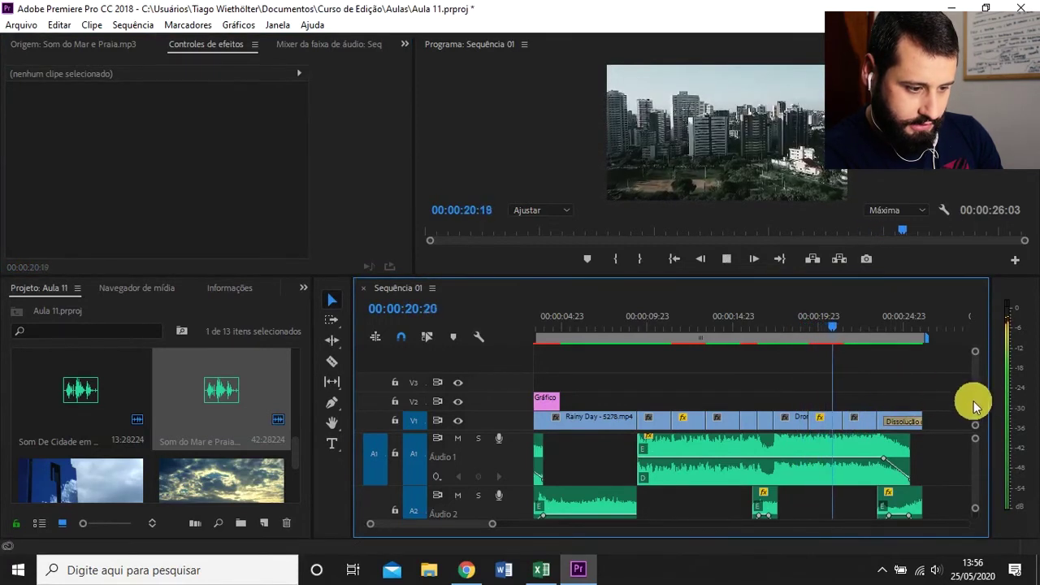
key(minus)
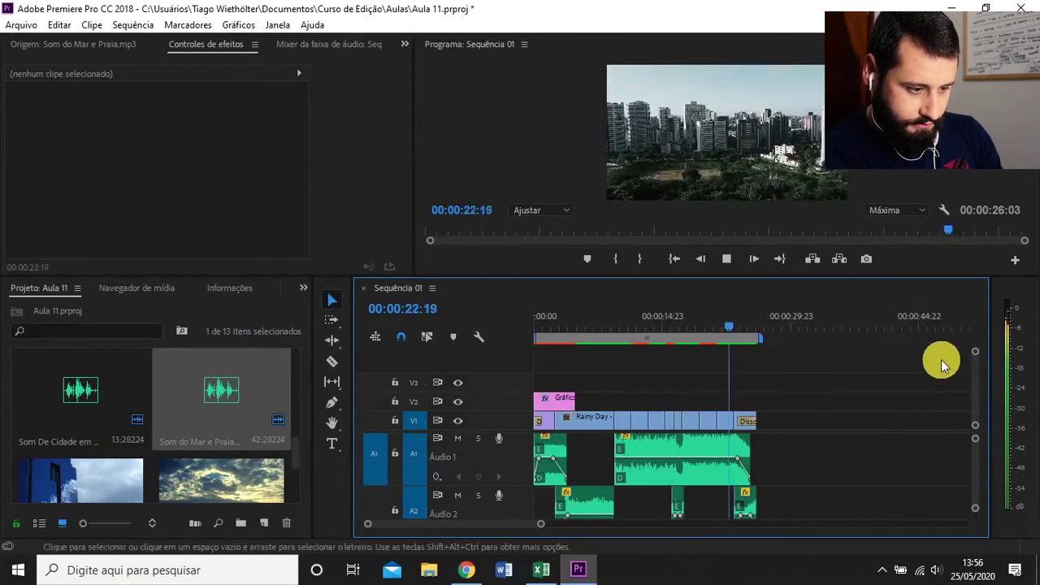
key(space)
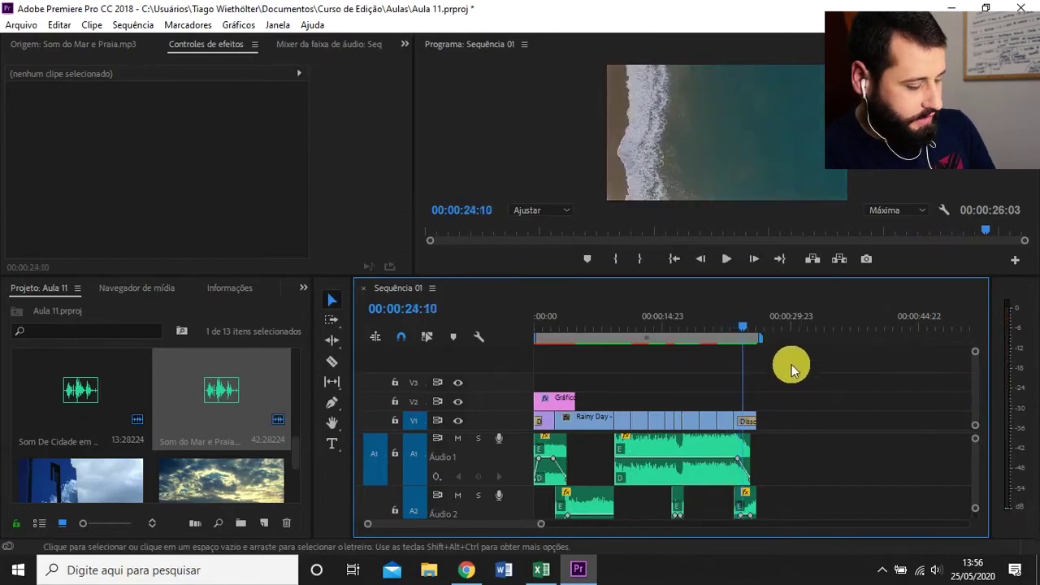
Step: Render the previews of the whole sequence and play it from the start in the maximized Program monitor
key(Return)
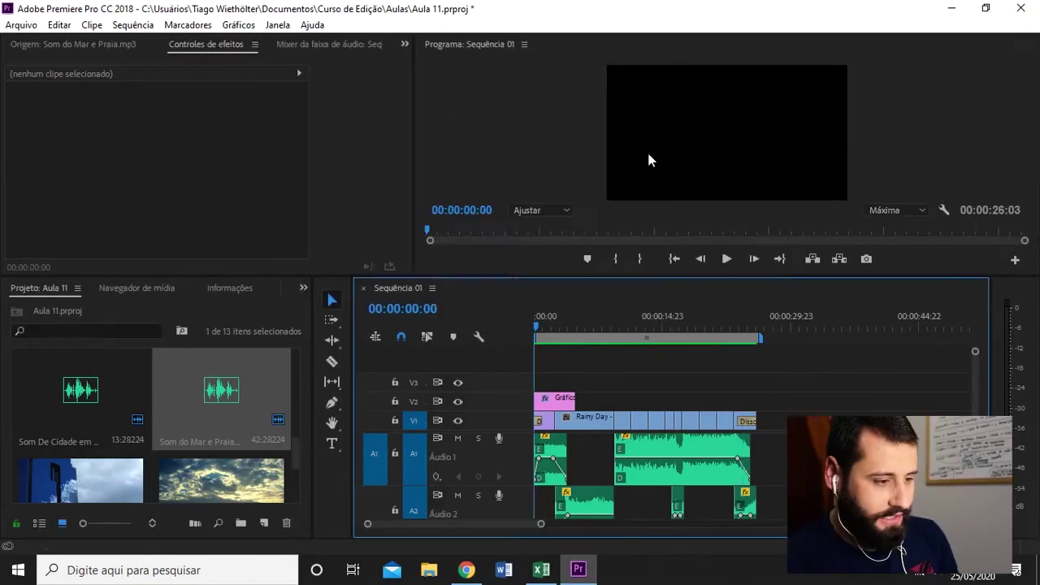
click(648, 154)
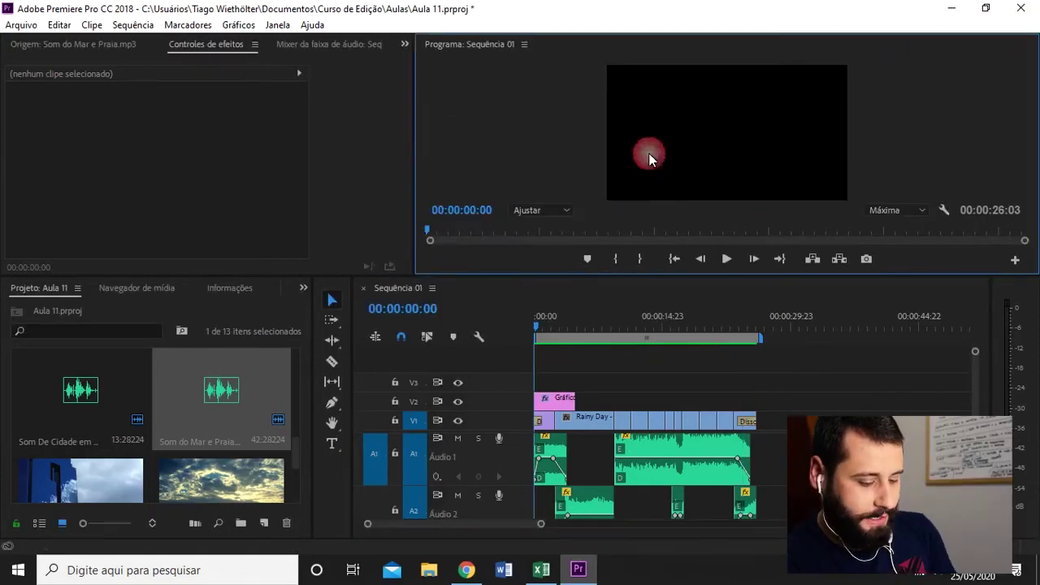
key(grave)
key(space)
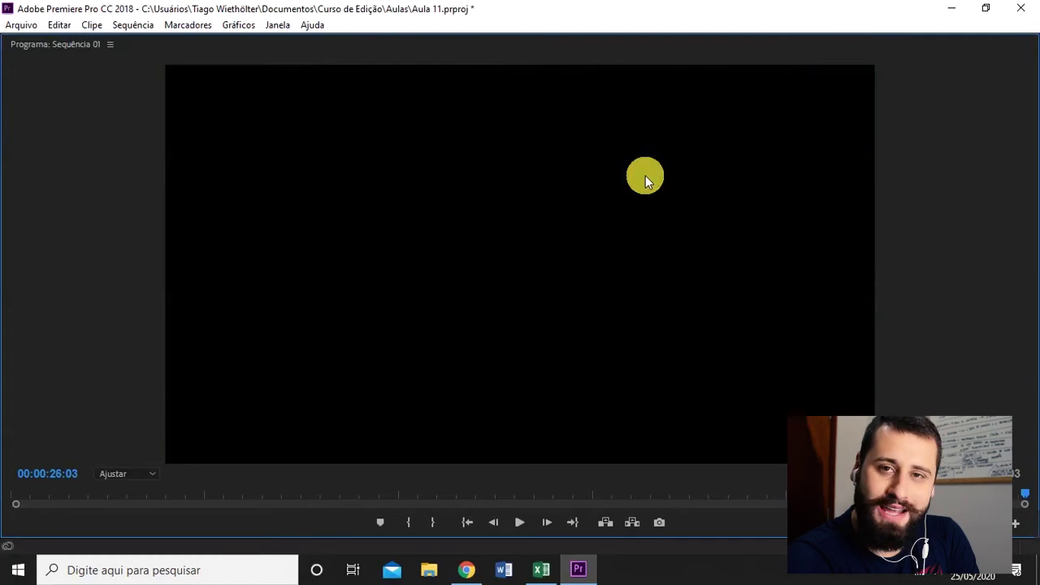
Step: Save the project
key(ctrl+s)
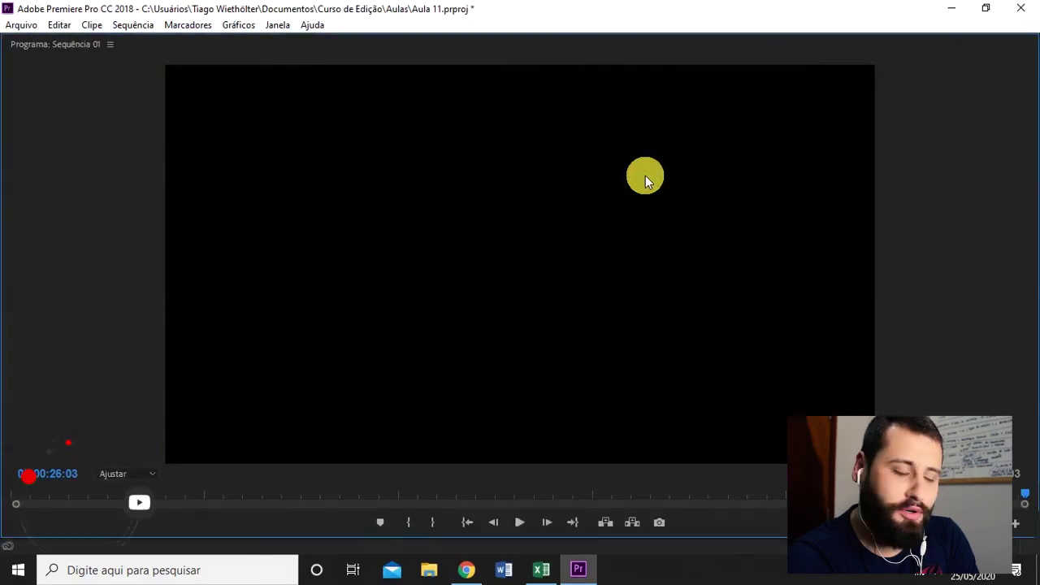